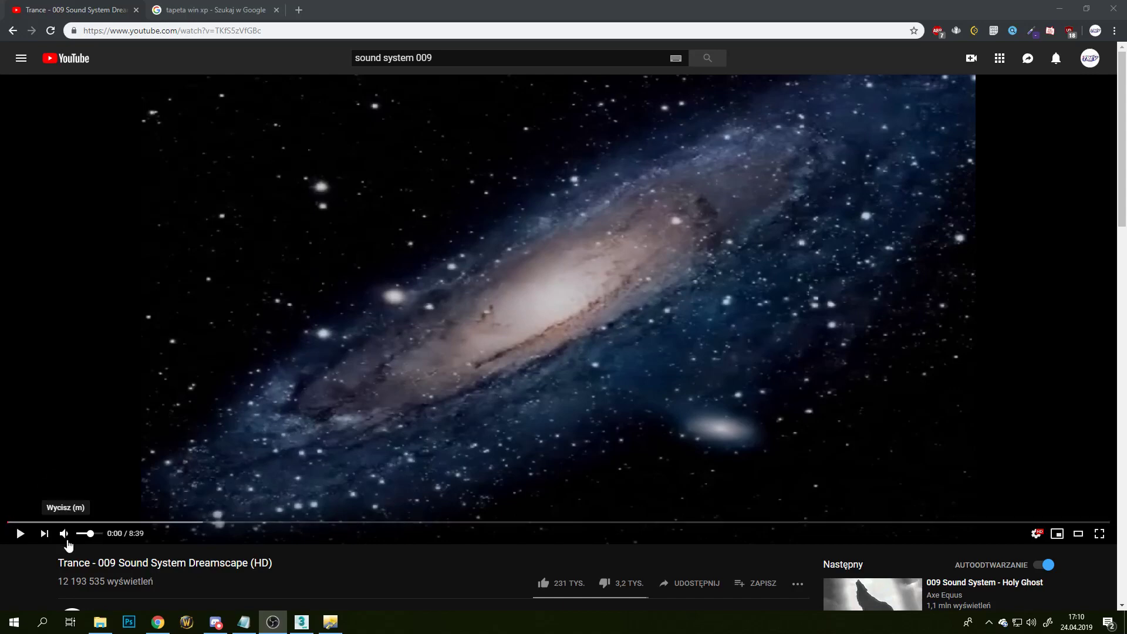
Step: Play the 'Trance - 009 Sound System Dreamscape (HD)' video and minimize the browser
left_click(22, 533)
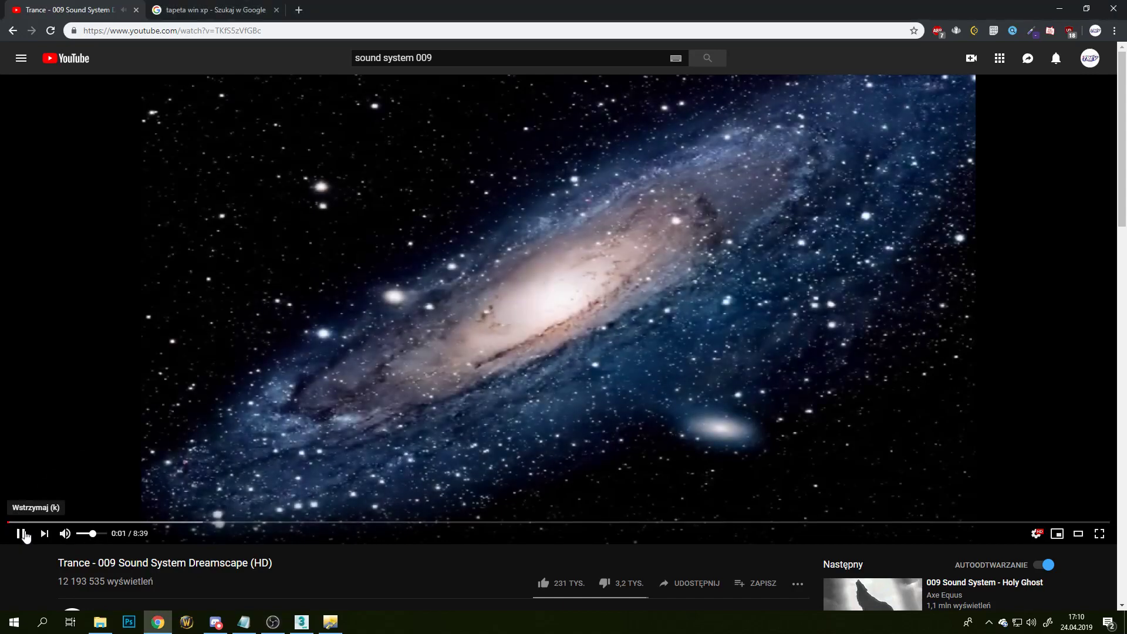
left_click(1059, 8)
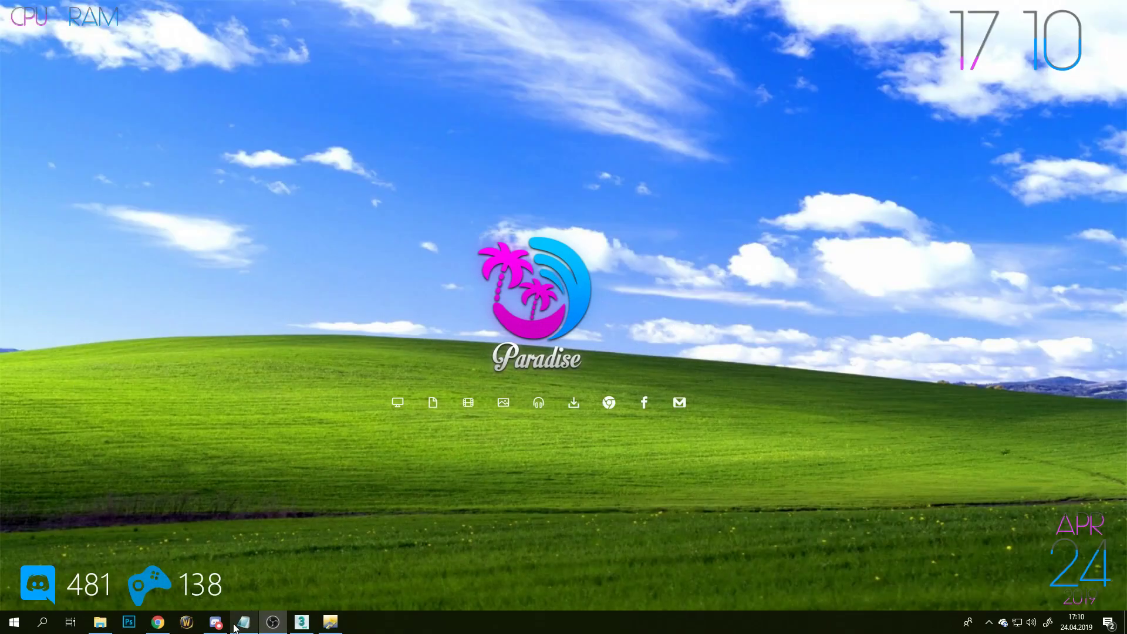
Step: In Notepad, type the intro caption, then replace it with the invitation to watch and subscribe
left_click(244, 622)
type("siema z tej strony trev :)))")
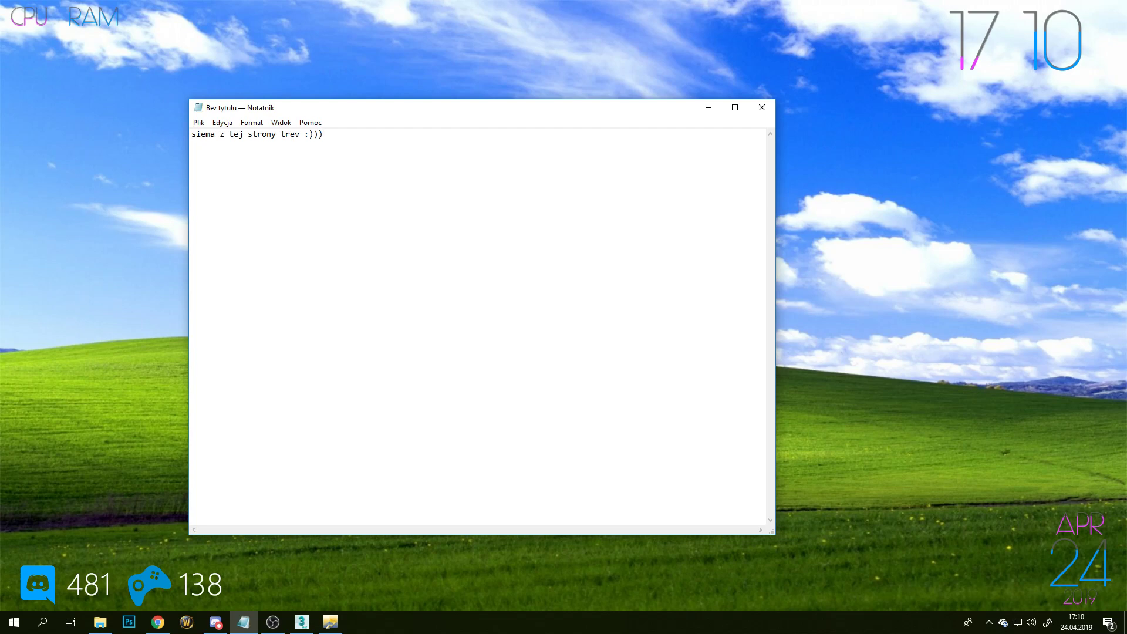
key("ctrl+a")
type("w dzi")
type("siejszym poradniku pok")
type("aze wam jak tekstu")
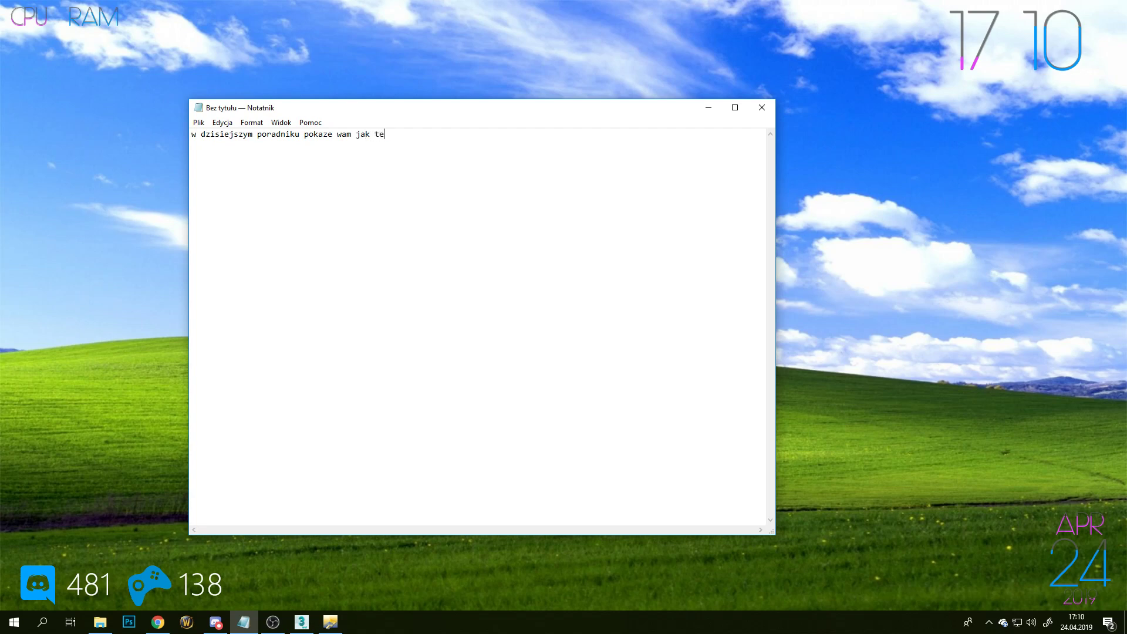
type("rowac w 3dsm")
type("ax 2019 :)))")
key("ctrl+a")
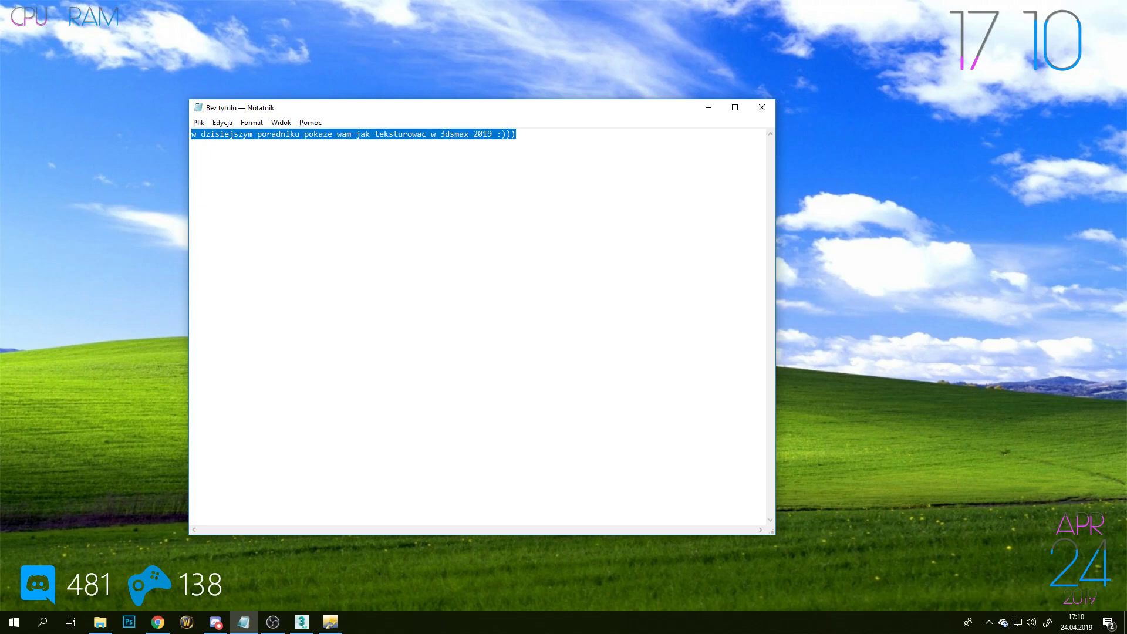
key("BackSpace")
type("zapraszam ")
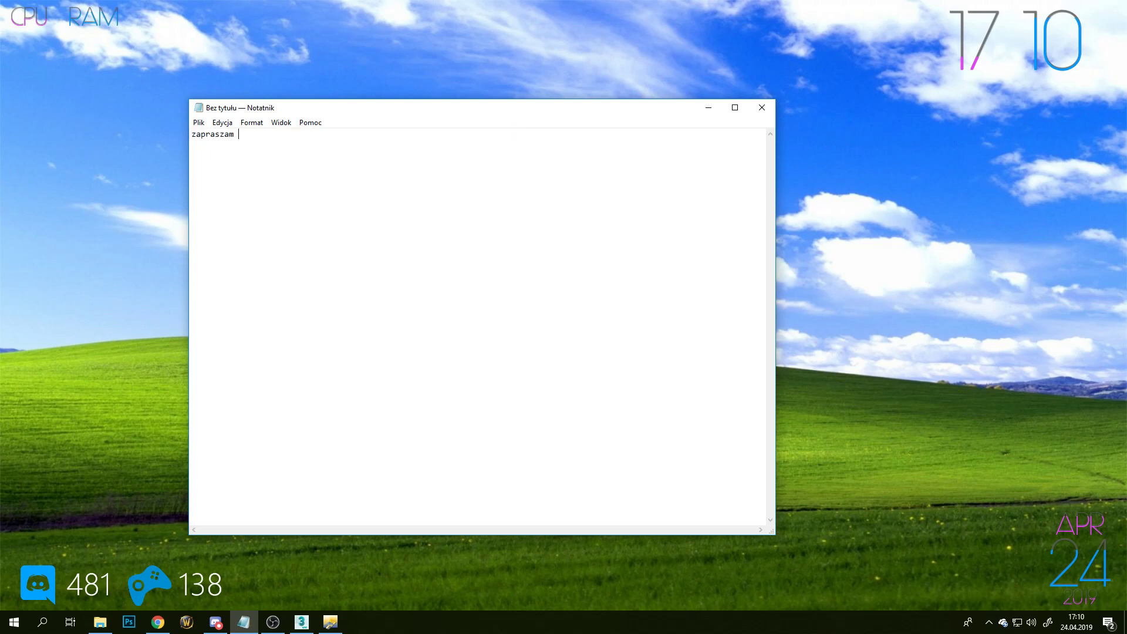
type("do oglondania wideo nie ")
type("zapomnijcie o s")
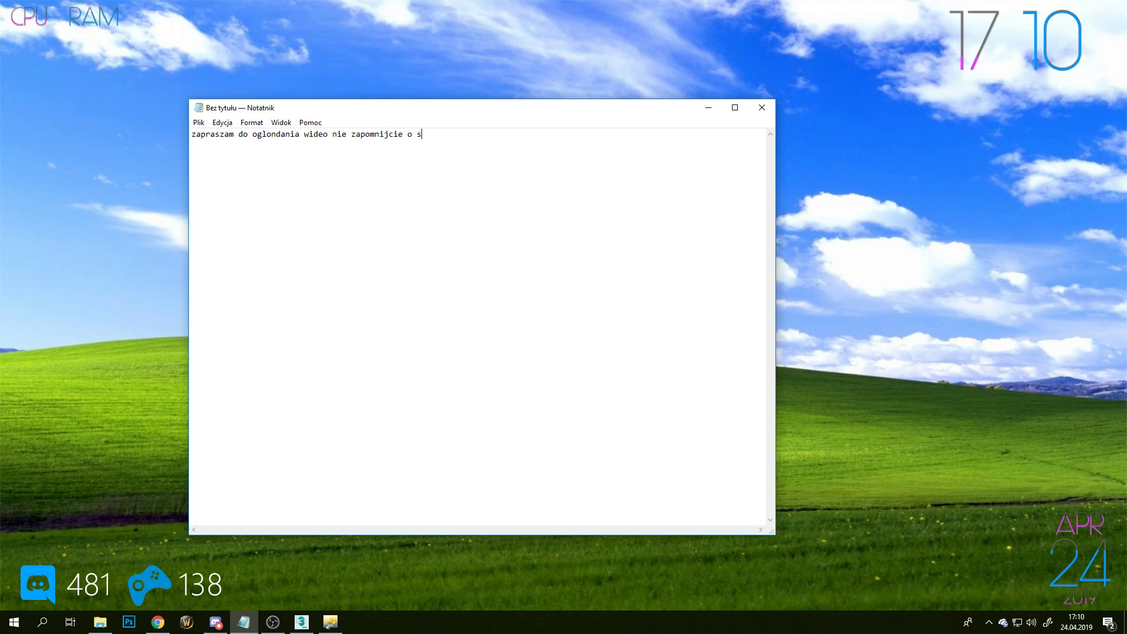
type("ubie!!!")
Step: Replace the caption with 'krok 1 odpal 3ds max i rub to co ja' and minimize Notepad
key("ctrl+a")
key("BackSpace")
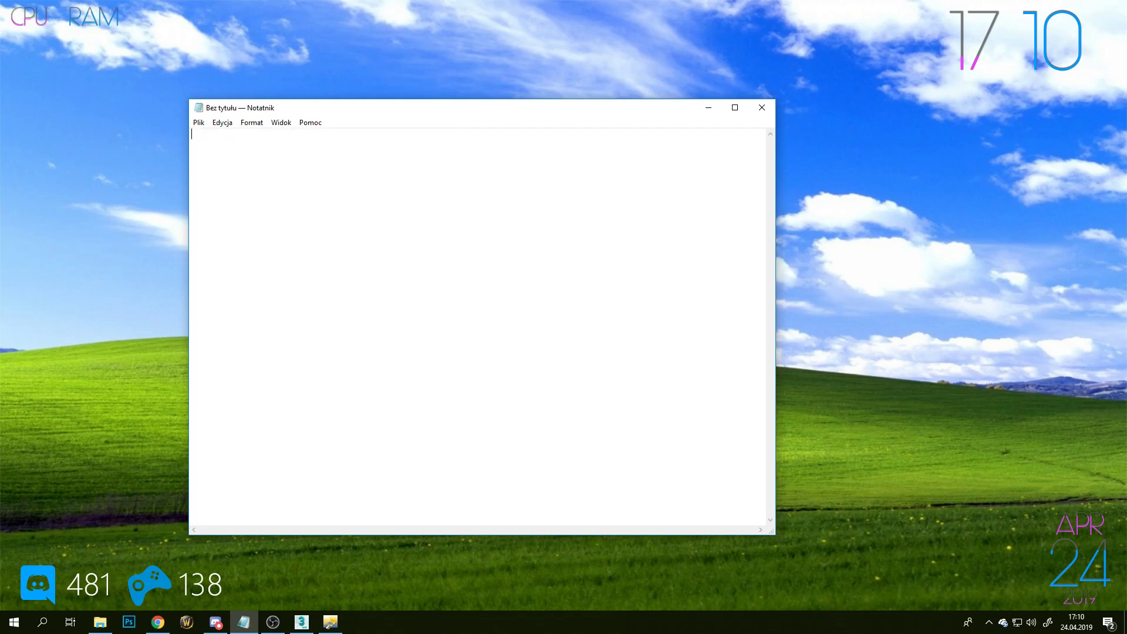
type("krok 1")
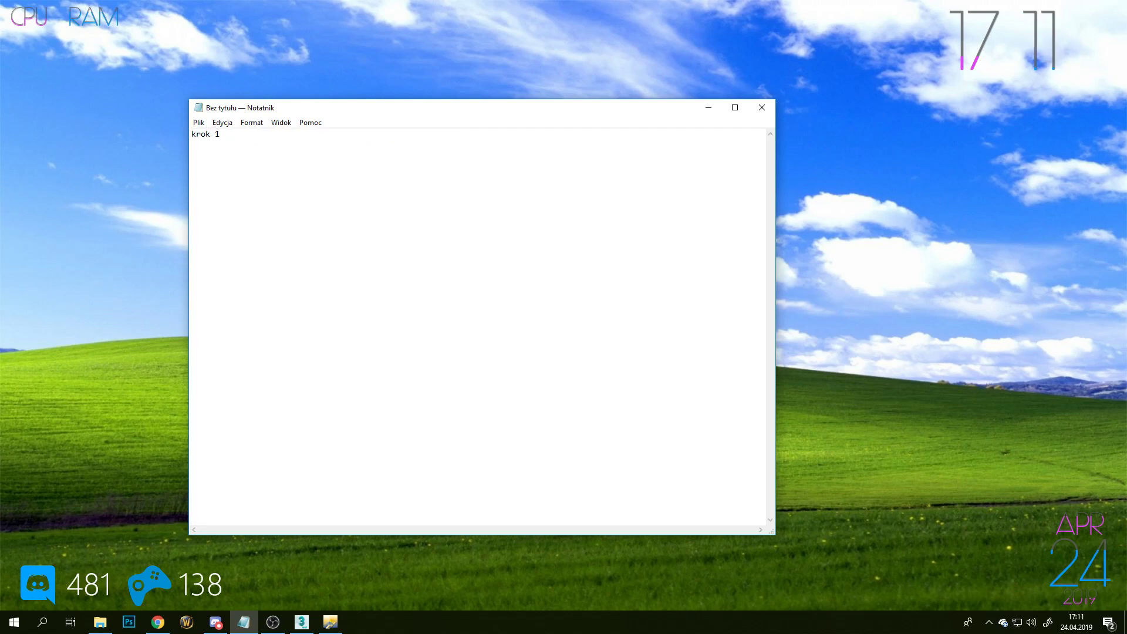
type("odpal 3ds max i rub to co")
type(" ja")
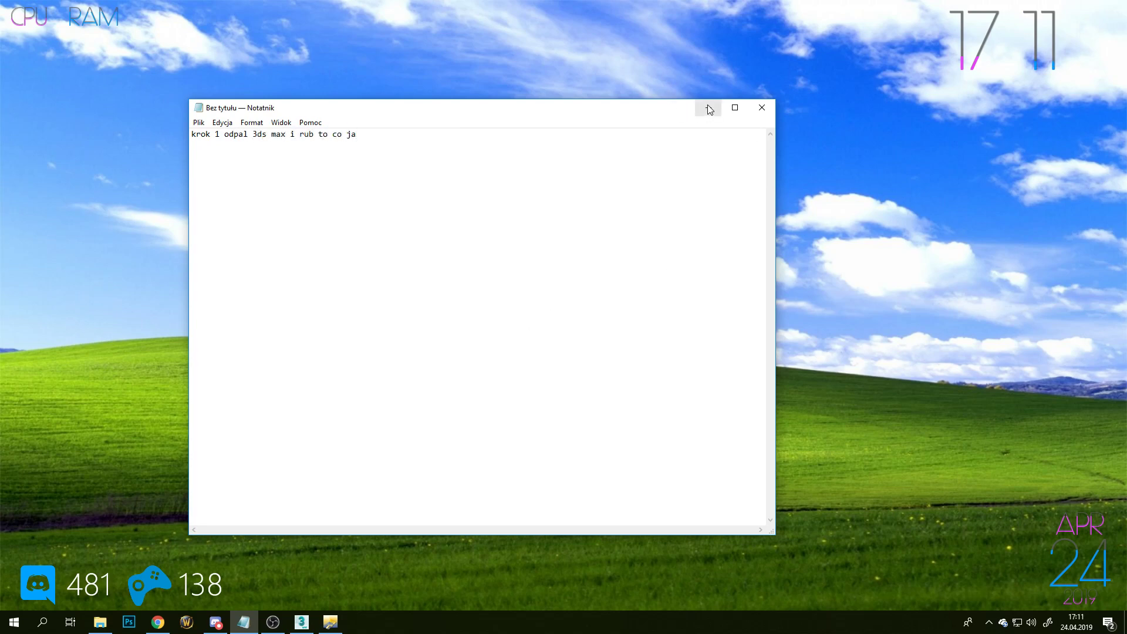
left_click(709, 107)
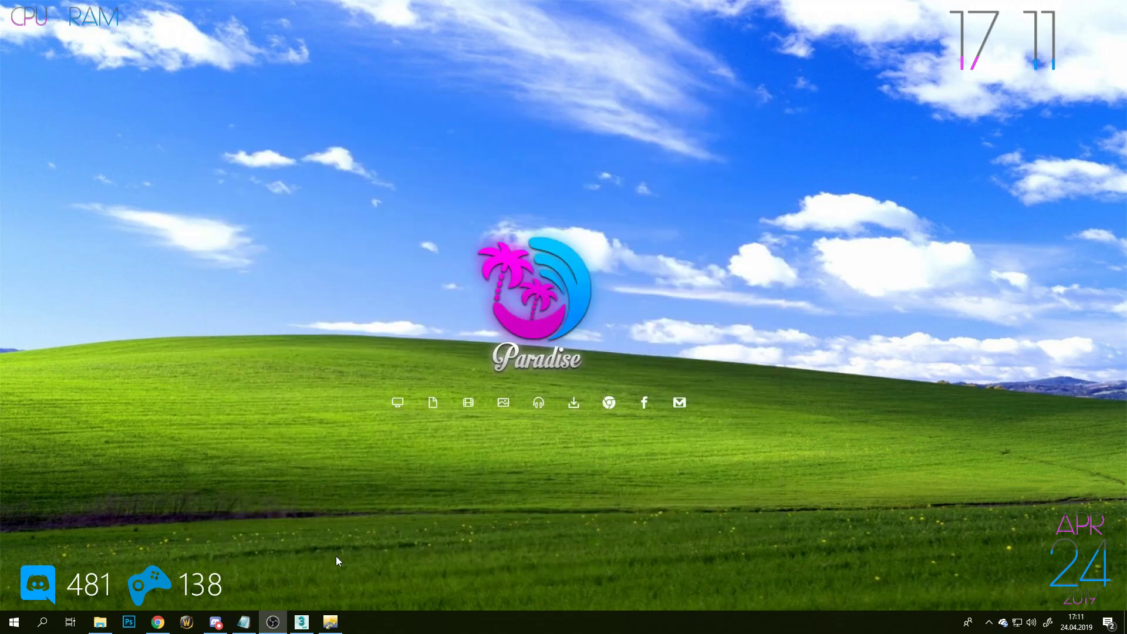
Step: Maximize the Perspective viewport and start Import DFF from the DFF IO utility
left_click(308, 626)
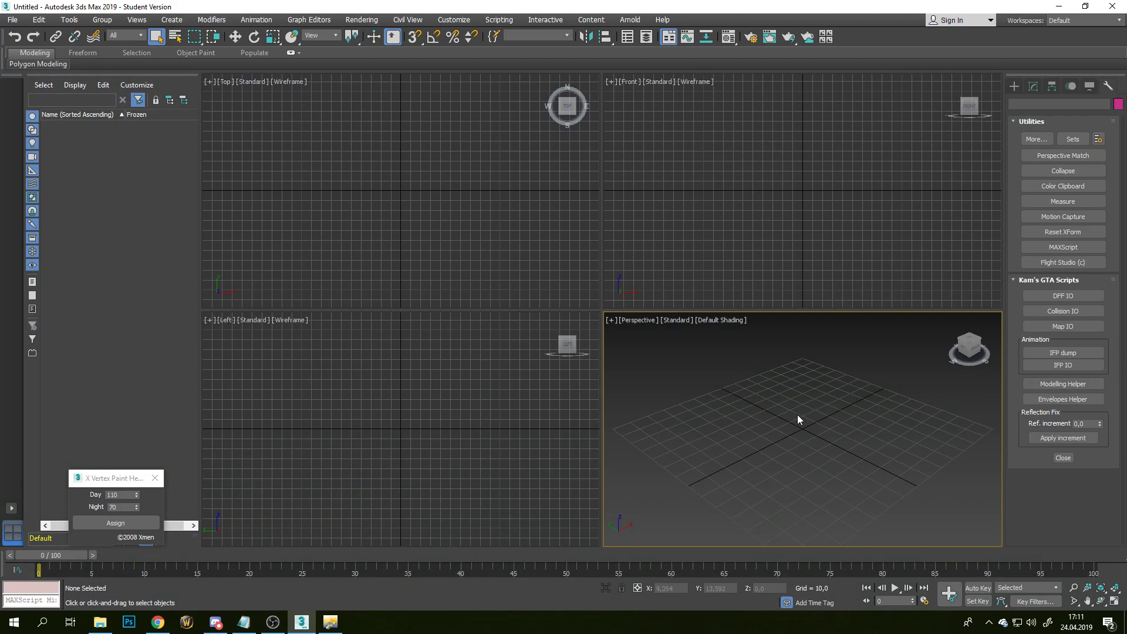
key("alt+w")
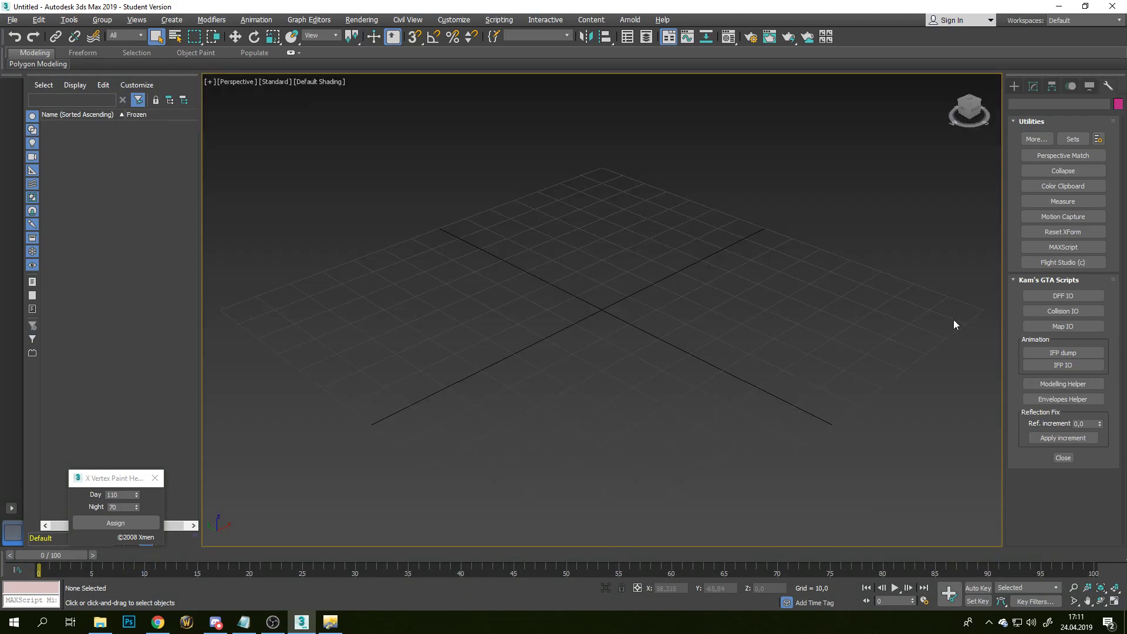
left_click(1056, 297)
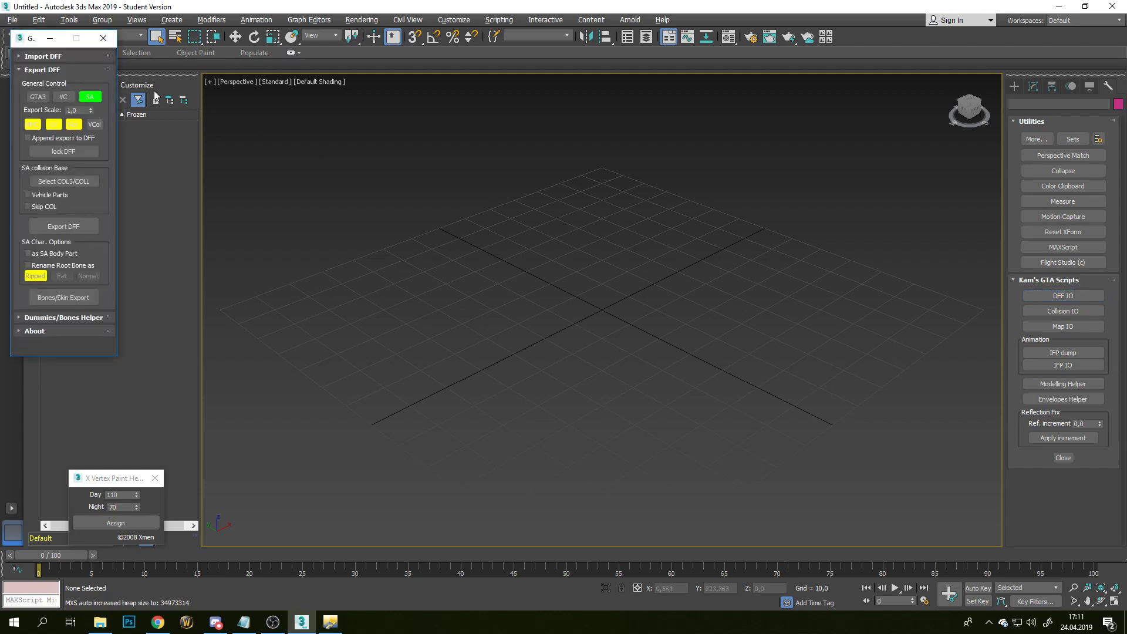
left_click(40, 57)
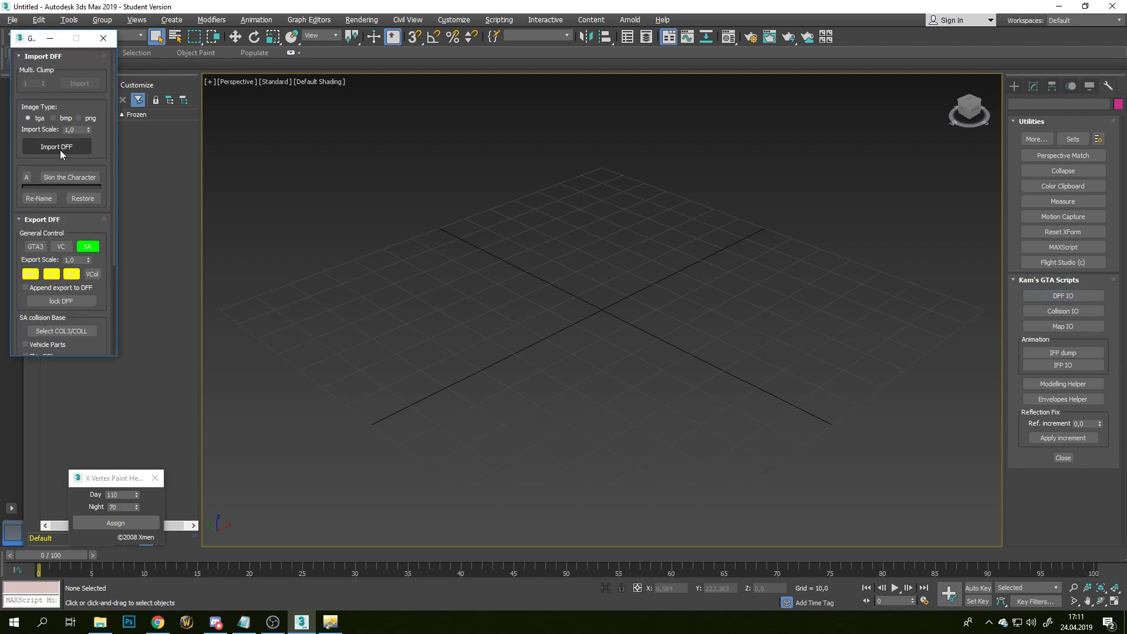
left_click(59, 151)
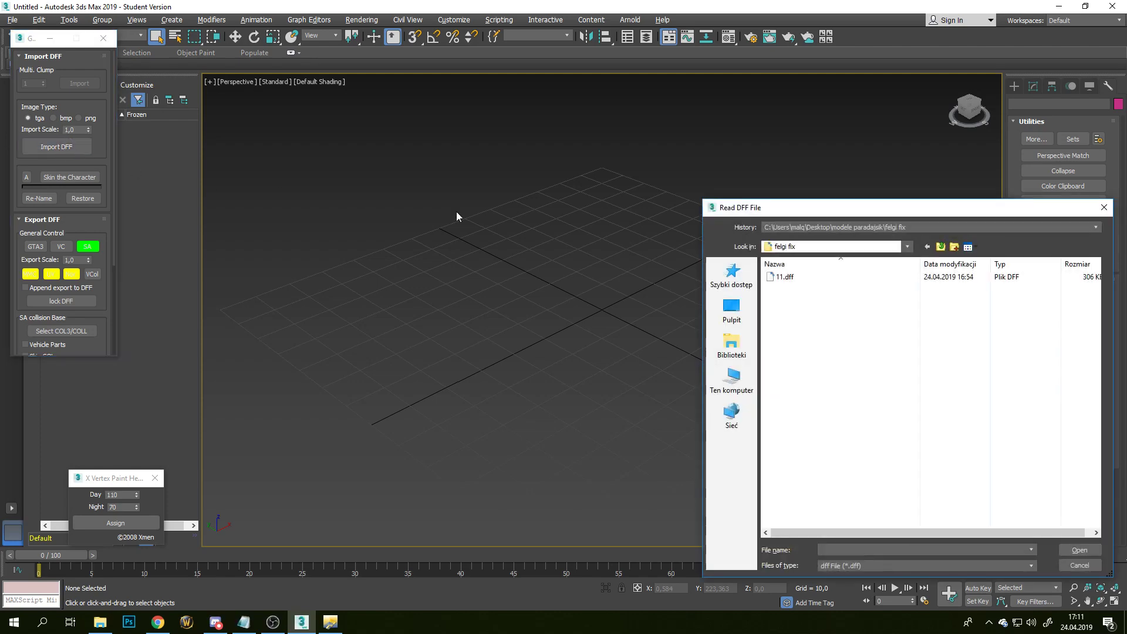
Step: Caption 'tu wybieramy nasz model .dff' in Notepad and open 11.dff from felgi fix
left_click_drag(868, 209, 649, 152)
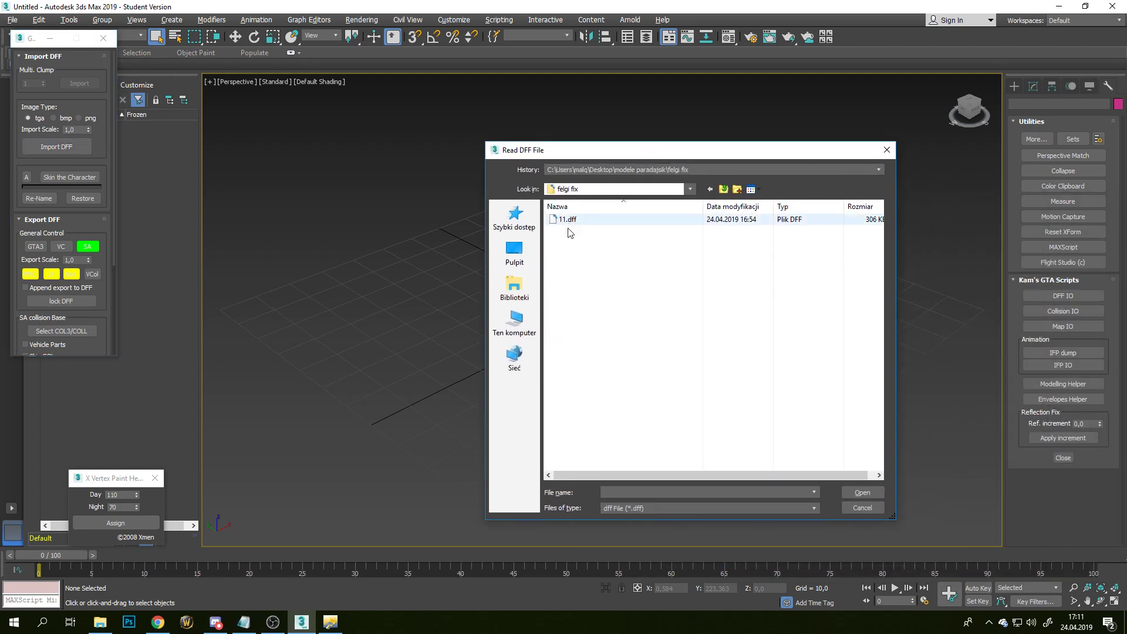
left_click(243, 623)
key("ctrl+a")
type("t")
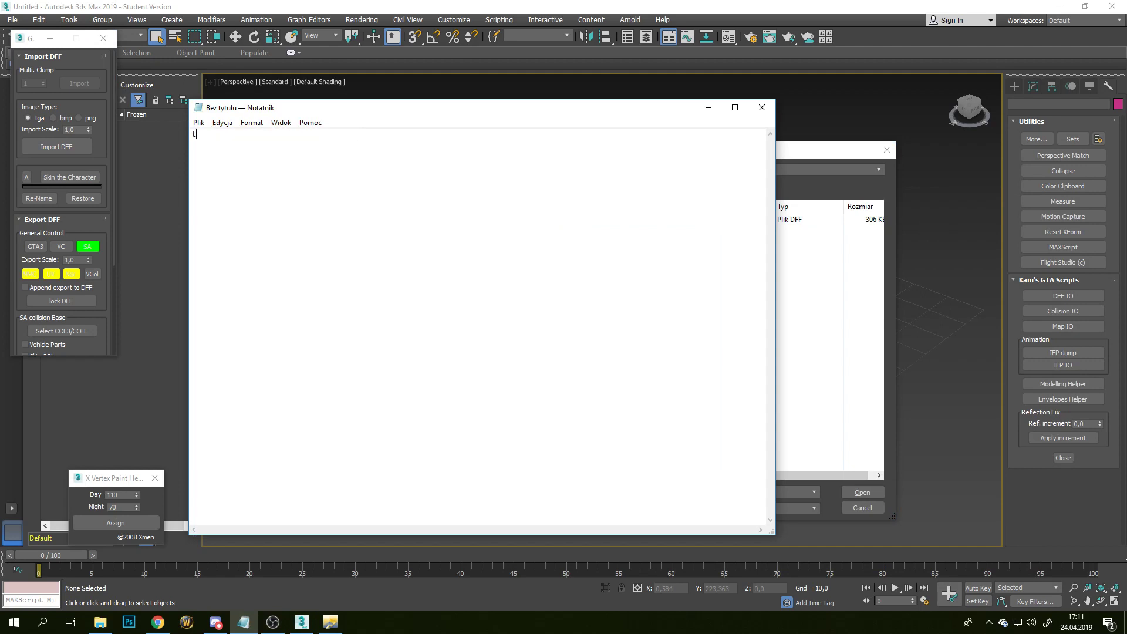
type("u wybieramy nasz model .dff")
left_click(708, 108)
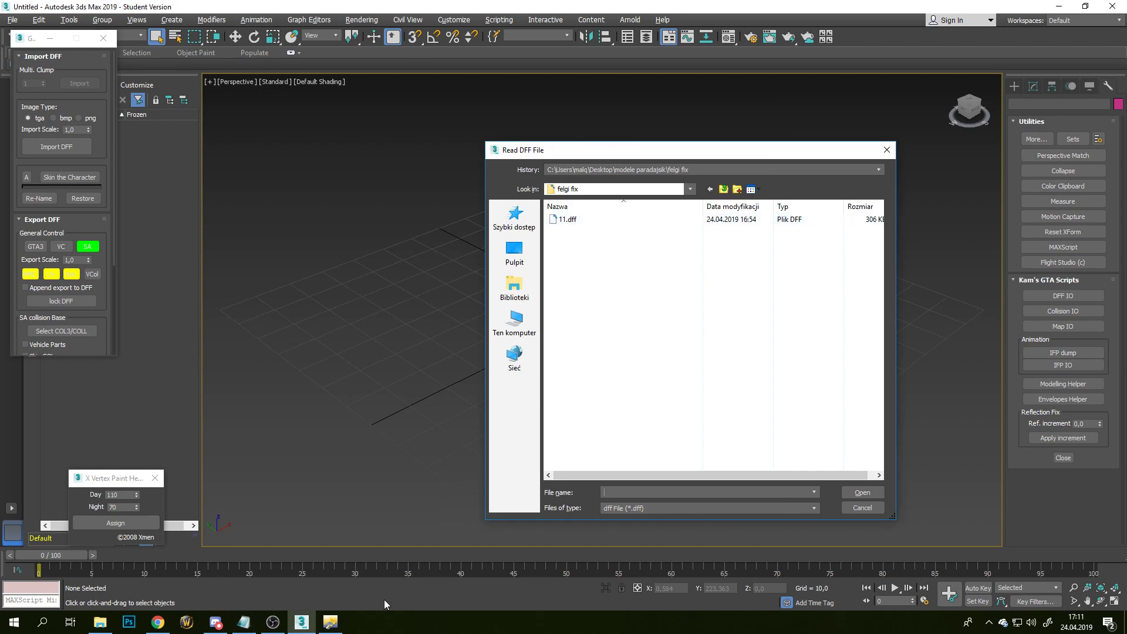
double_click(584, 221)
Step: Replace the Notepad caption with 'w moim przypadku bedzie to felga'
left_click(244, 622)
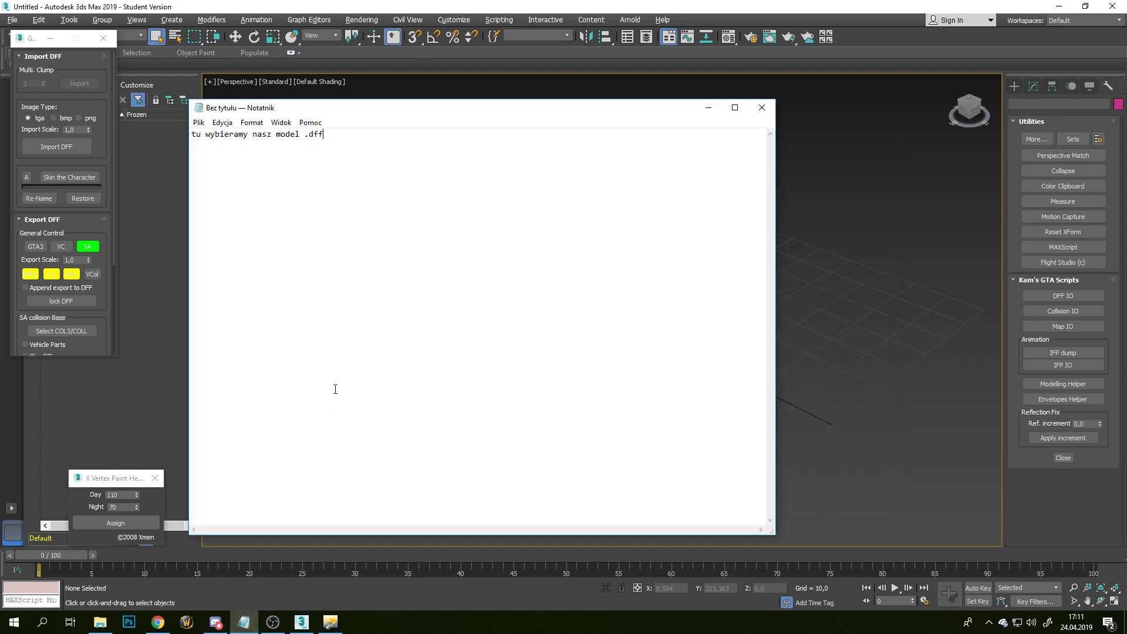
key("ctrl+a")
type("w")
type("zypa")
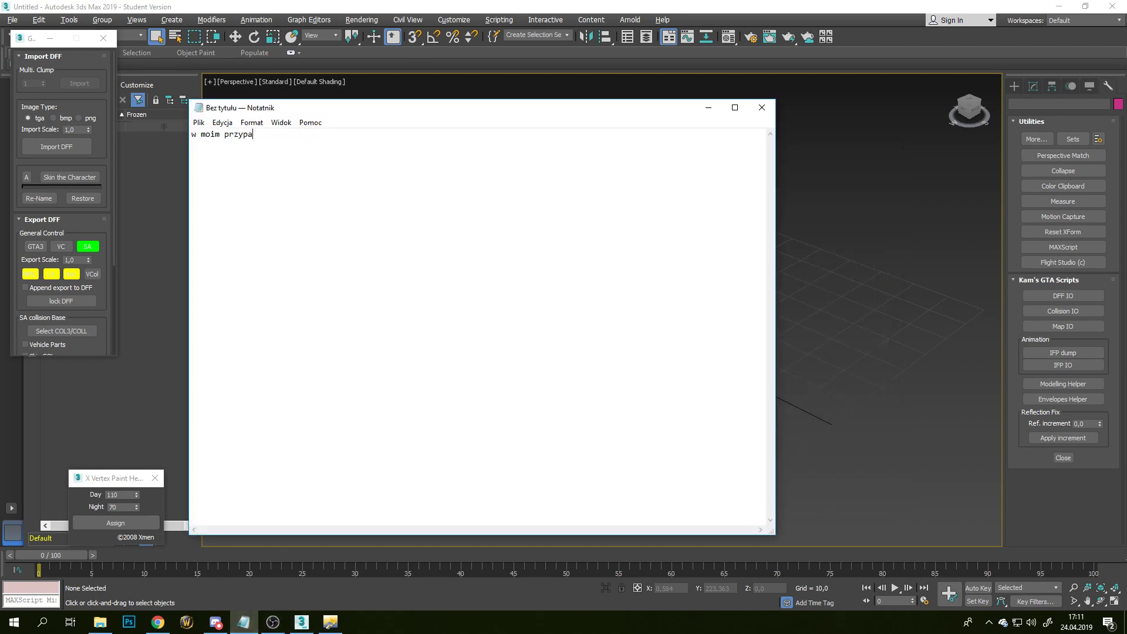
type("edzi")
type("felga")
key("ctrl+a")
Step: Zoom and orbit to a face-on view of the imported wheel_shiny mesh and select it
key("alt+Tab")
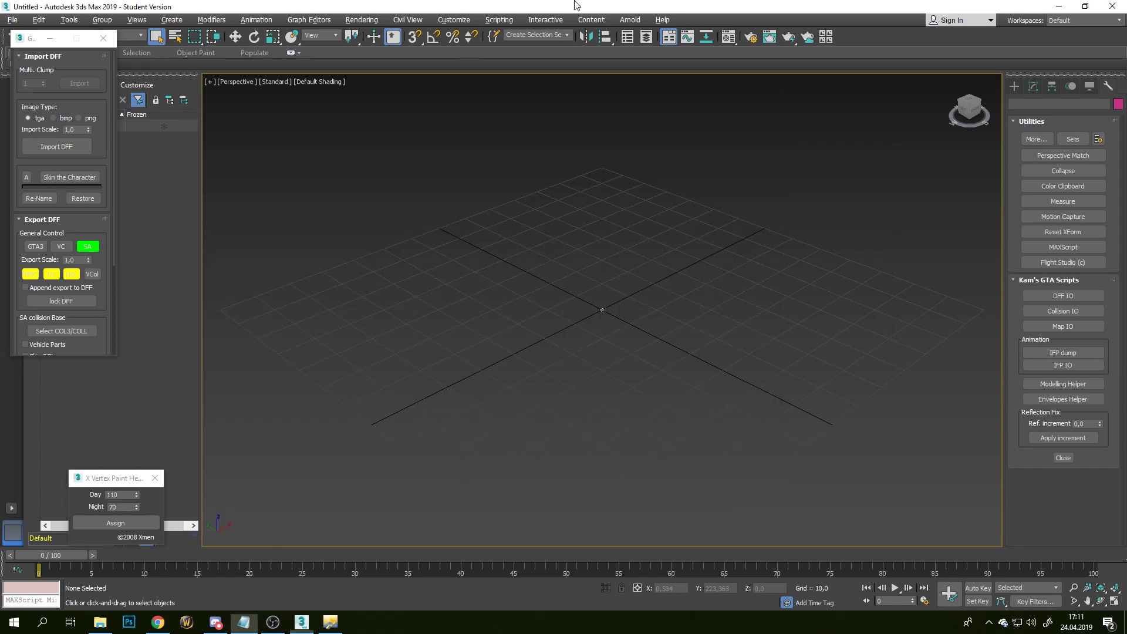
key("z")
scroll(561, 261, "up", 5)
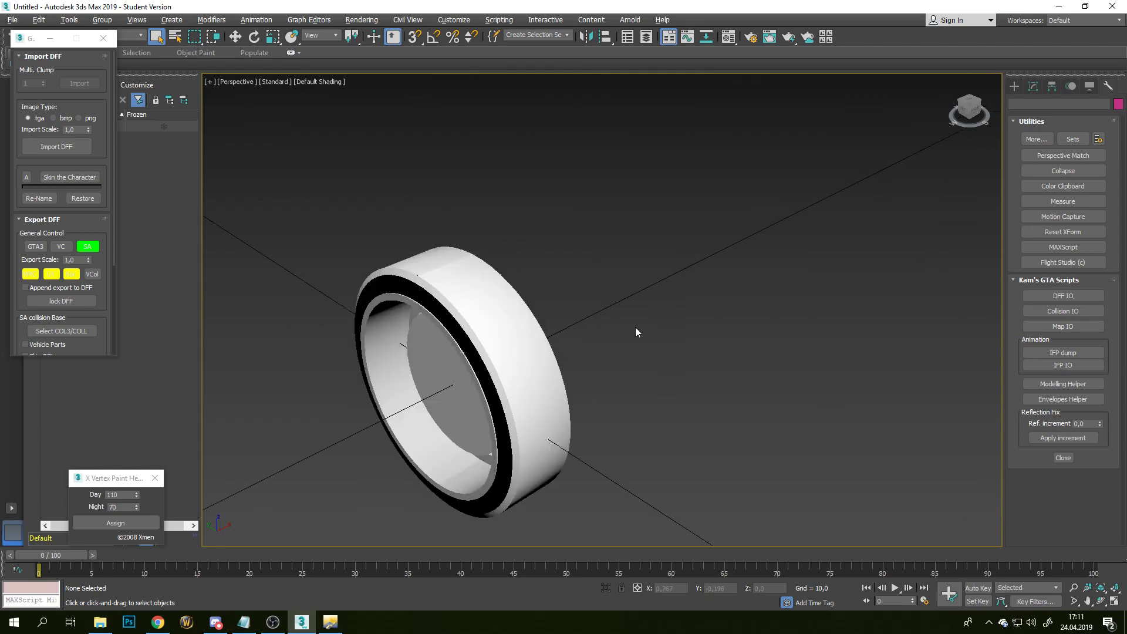
middle_click_drag(635, 327, 506, 316, "alt")
left_click(644, 330)
mouse_move(644, 330)
middle_mouse_down("alt")
mouse_move(618, 329)
mouse_move(599, 307)
middle_mouse_up("alt")
scroll(618, 328, "up", 3)
scroll(618, 329, "down", 3)
scroll(618, 329, "up", 2)
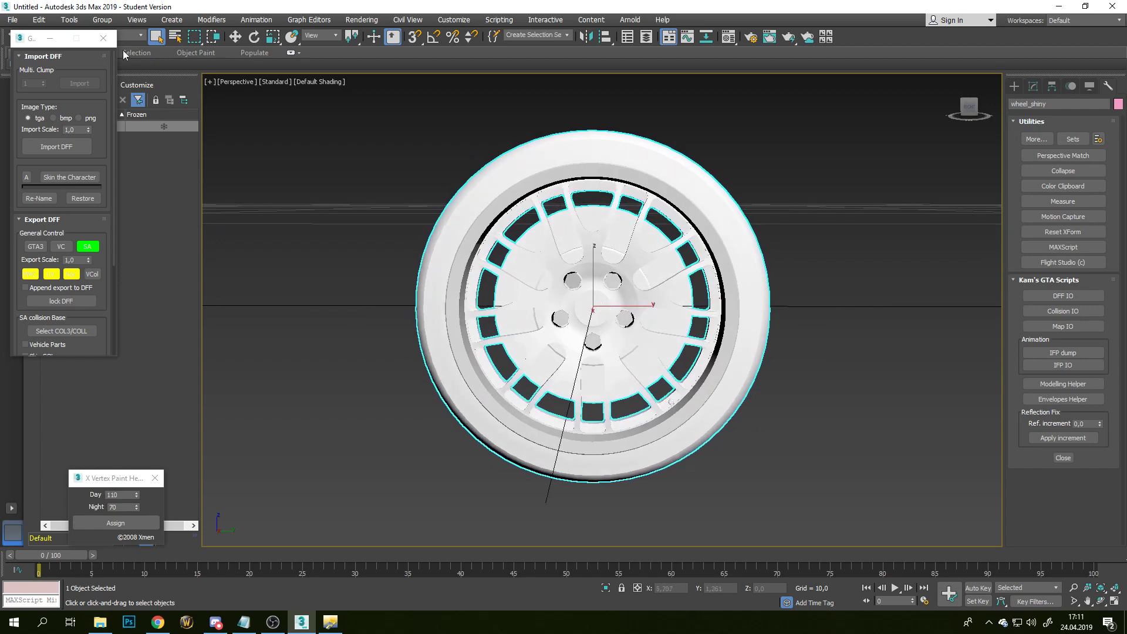
Step: In the Editable Mesh's Element sub-object mode, select one lug nut on the wheel
left_click(1052, 86)
left_click(1034, 87)
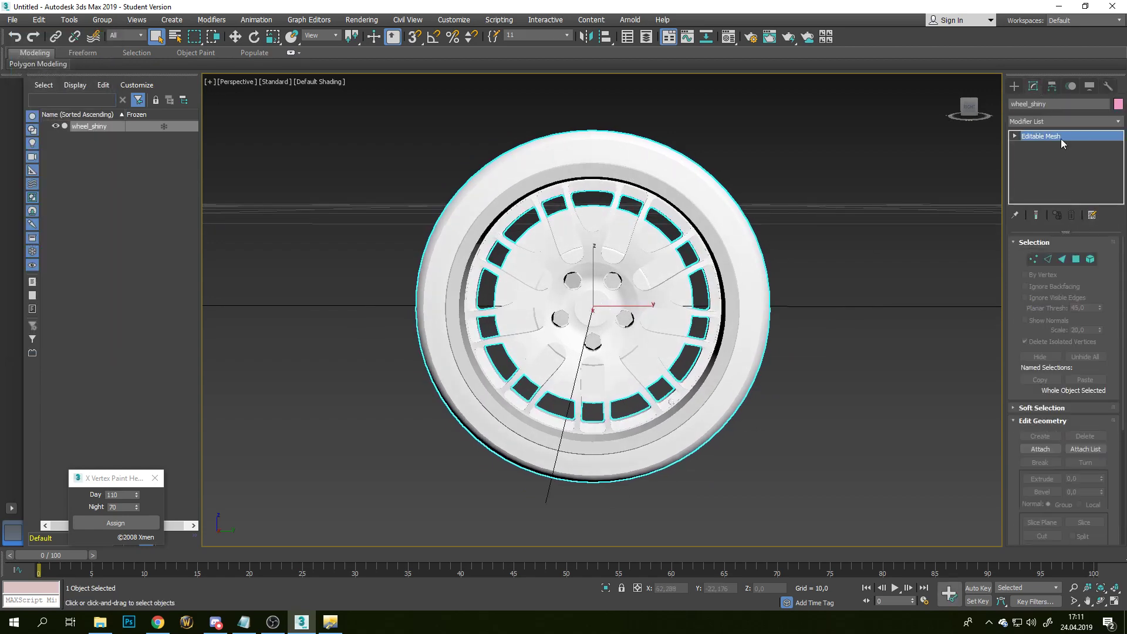
left_click(1090, 259)
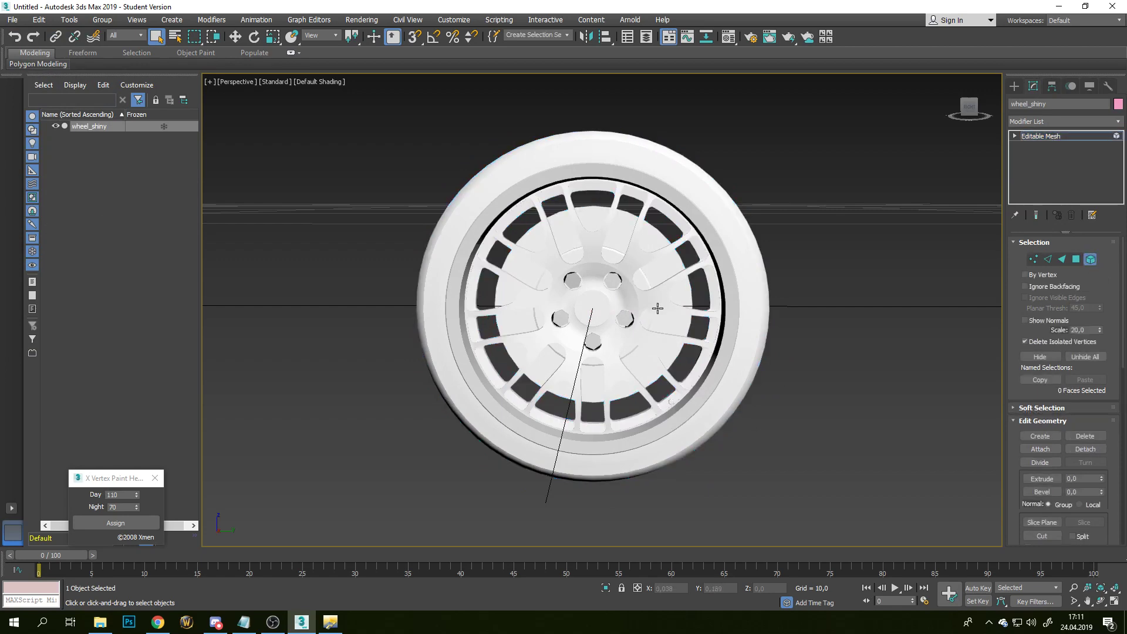
scroll(658, 308, "up", 4)
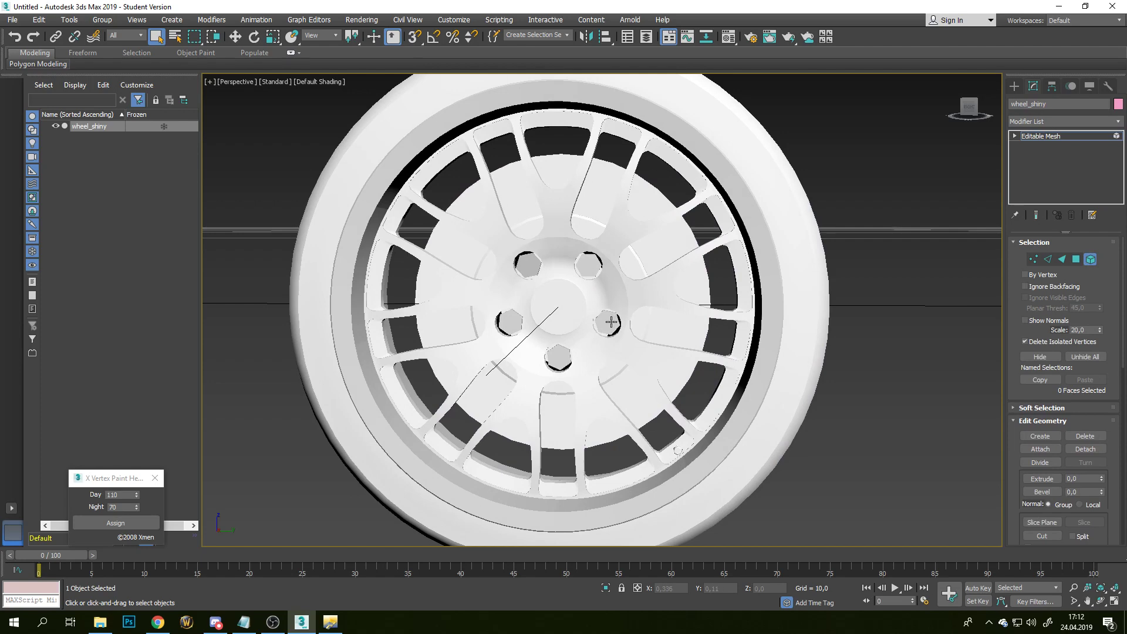
left_click(611, 322)
Step: Eyedrop the lug nut's Gta_Mtl material (hamman_editrace texture) into the Material Editor and note it in Notepad
key("m")
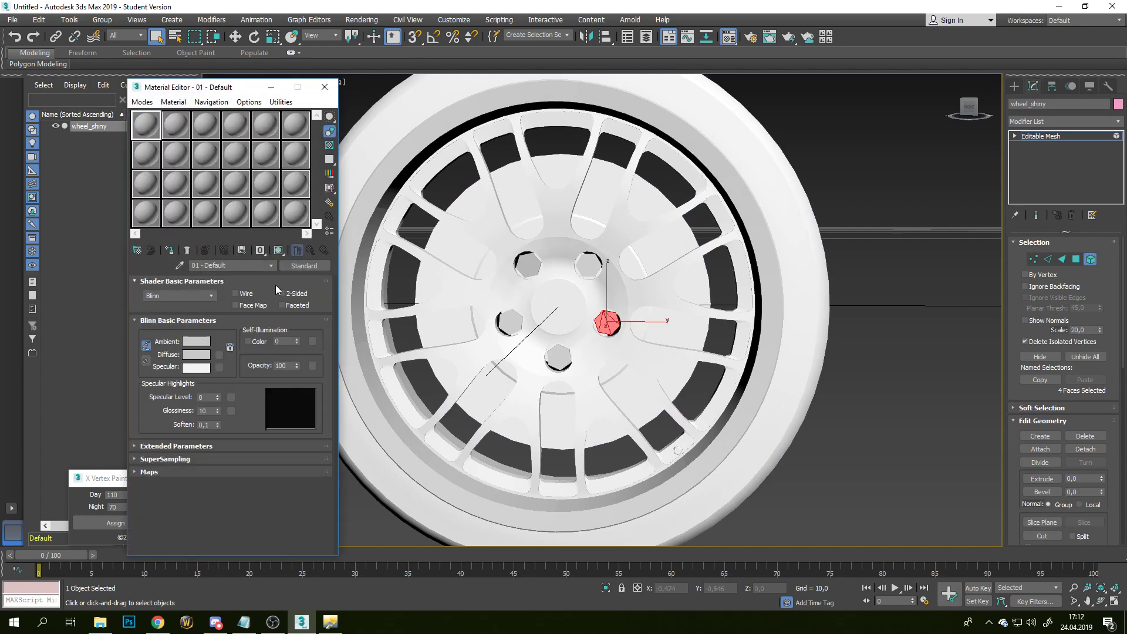
left_click(180, 265)
left_click(606, 324)
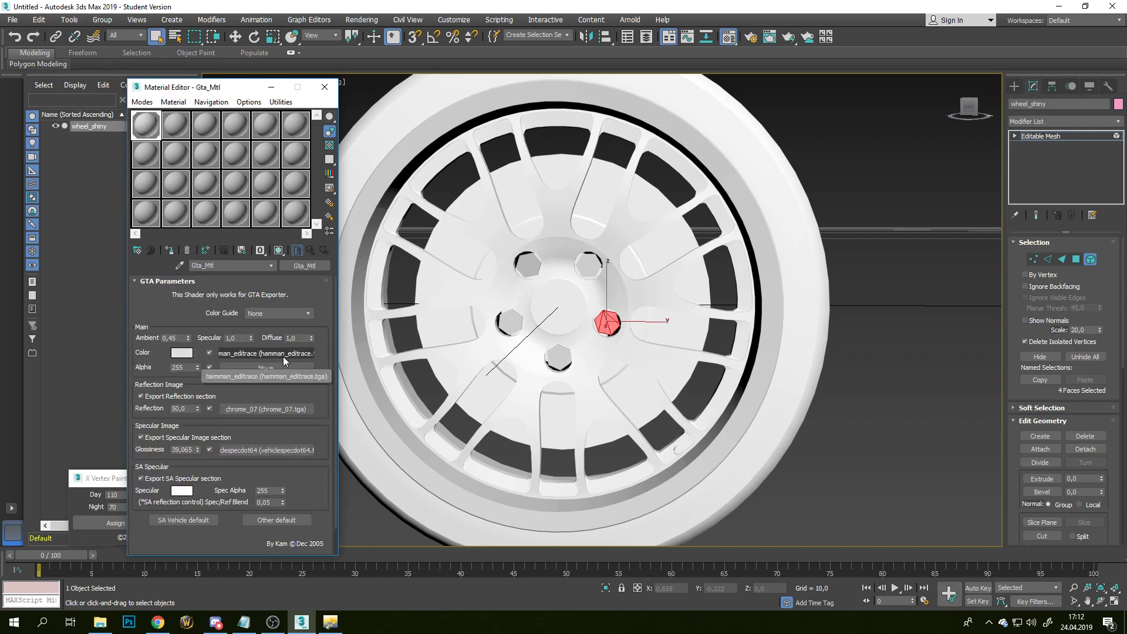
left_click(244, 622)
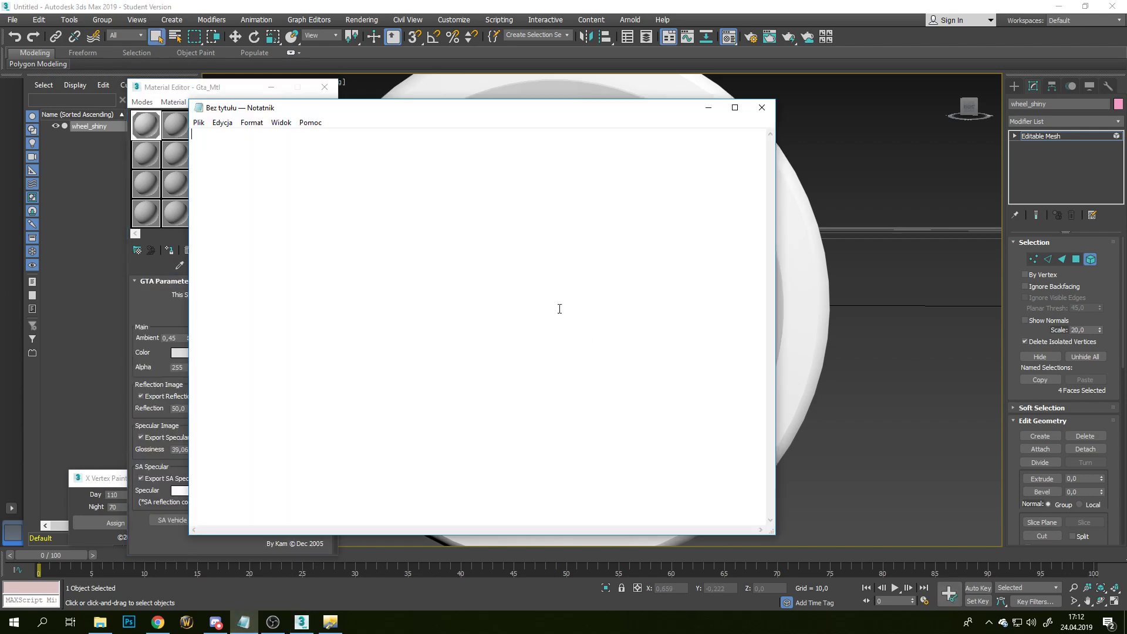
type("jak widac tekstura felgi na")
type("zywa s")
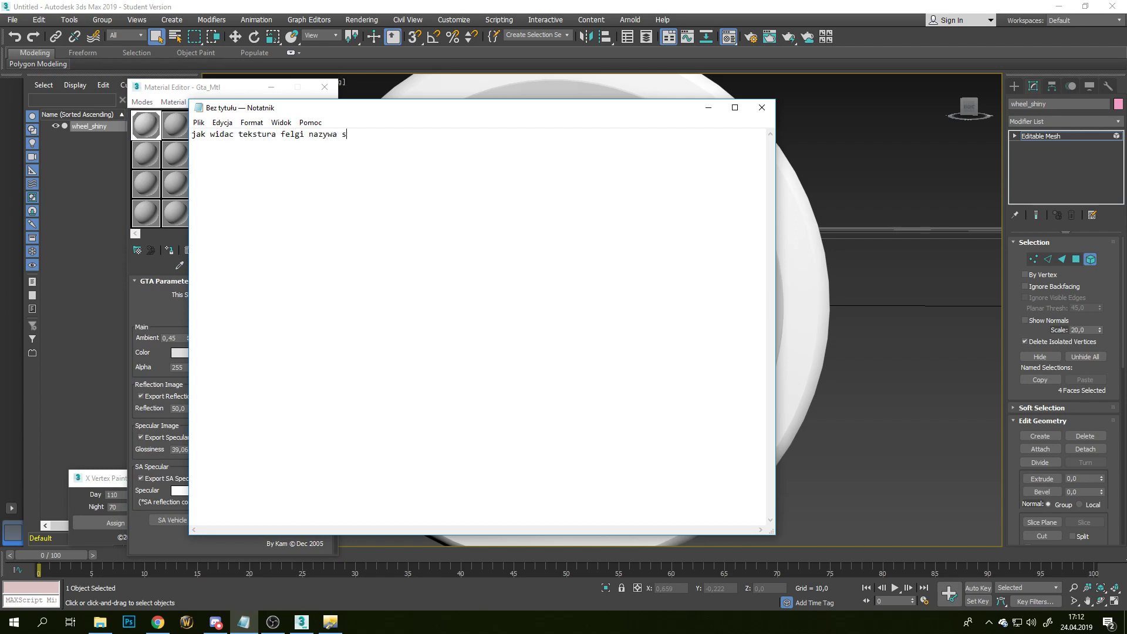
type("ie haman cos ")
type("tam  przec")
type("hodzimy do ")
type("txd workshop")
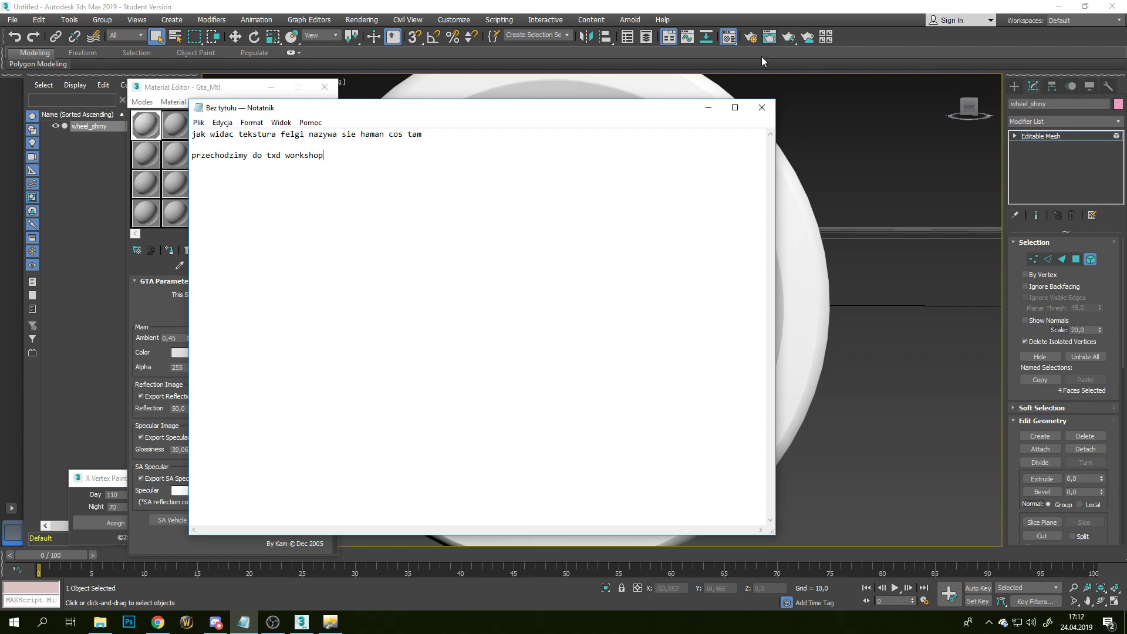
Step: Open tex.txd in TXD Workshop and select the hamman_editrace texture in its list
left_click(708, 107)
left_click(332, 623)
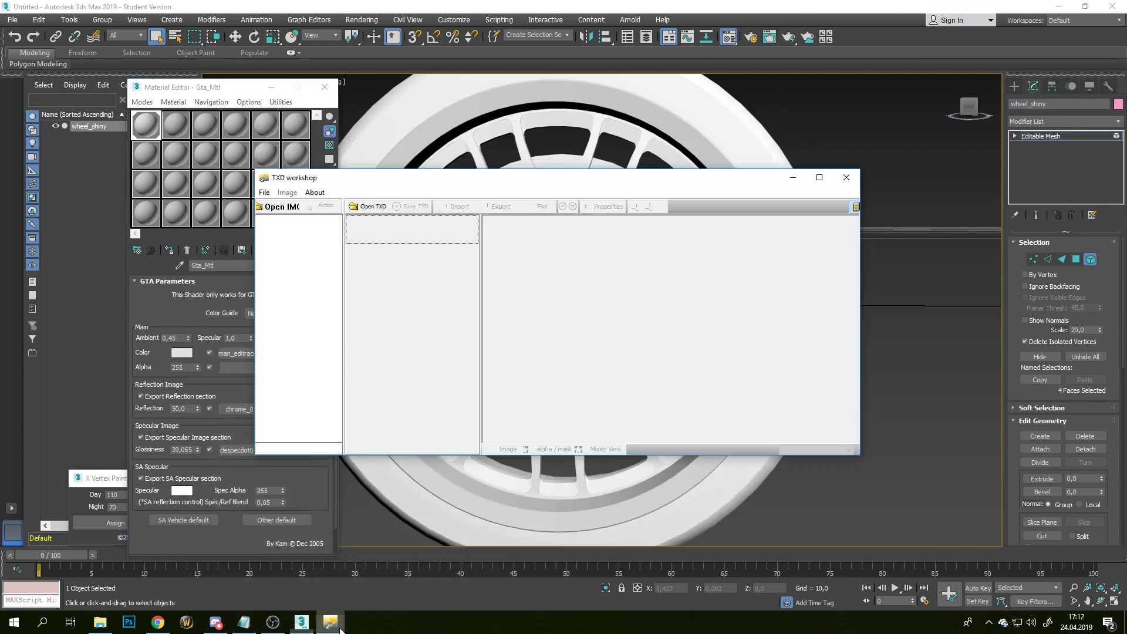
left_click(370, 207)
left_click(642, 251)
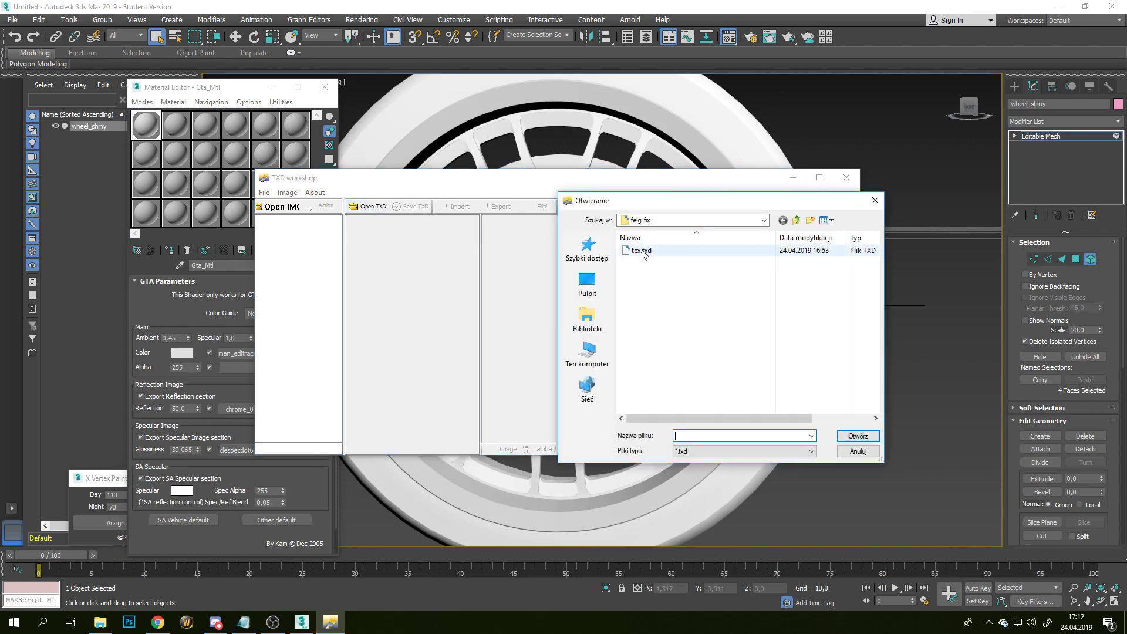
double_click(673, 254)
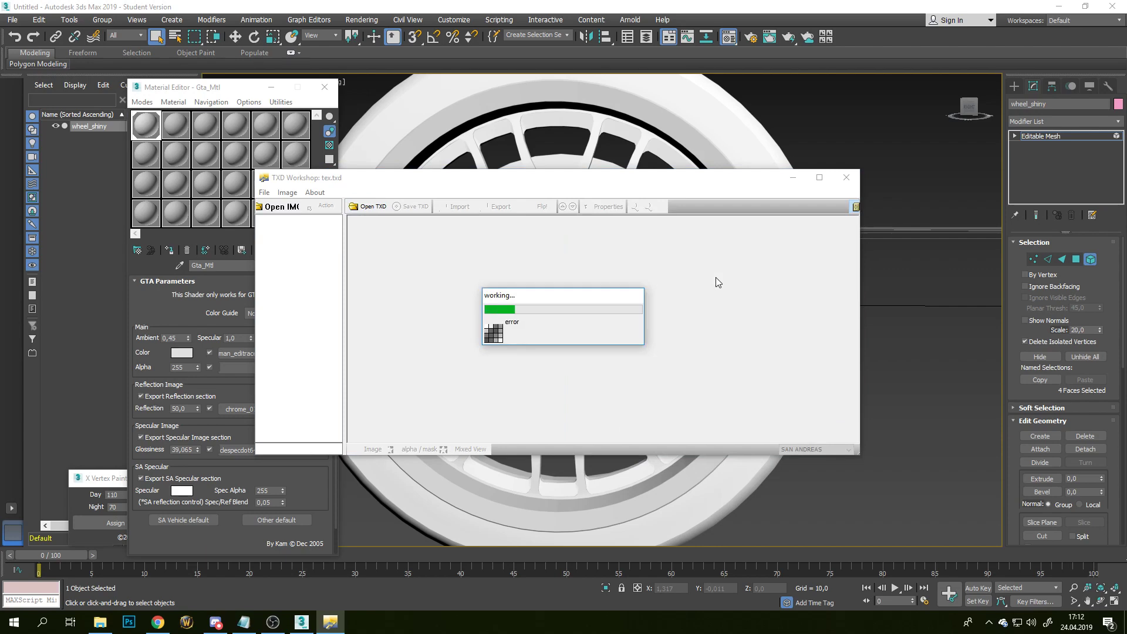
left_click_drag(474, 240, 461, 399)
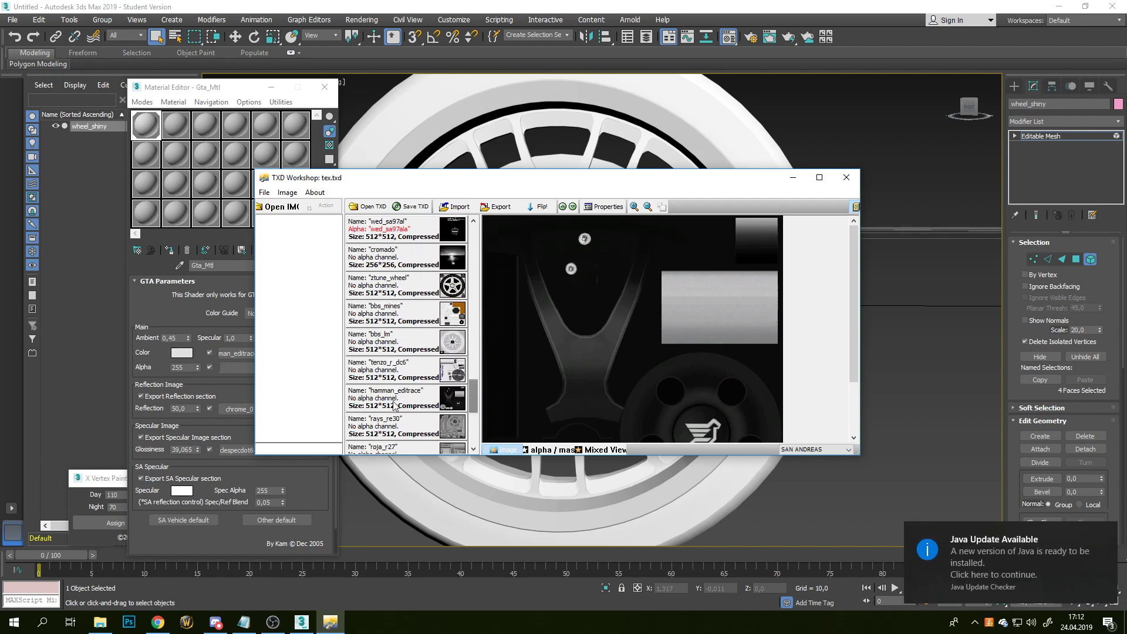
left_click(419, 388)
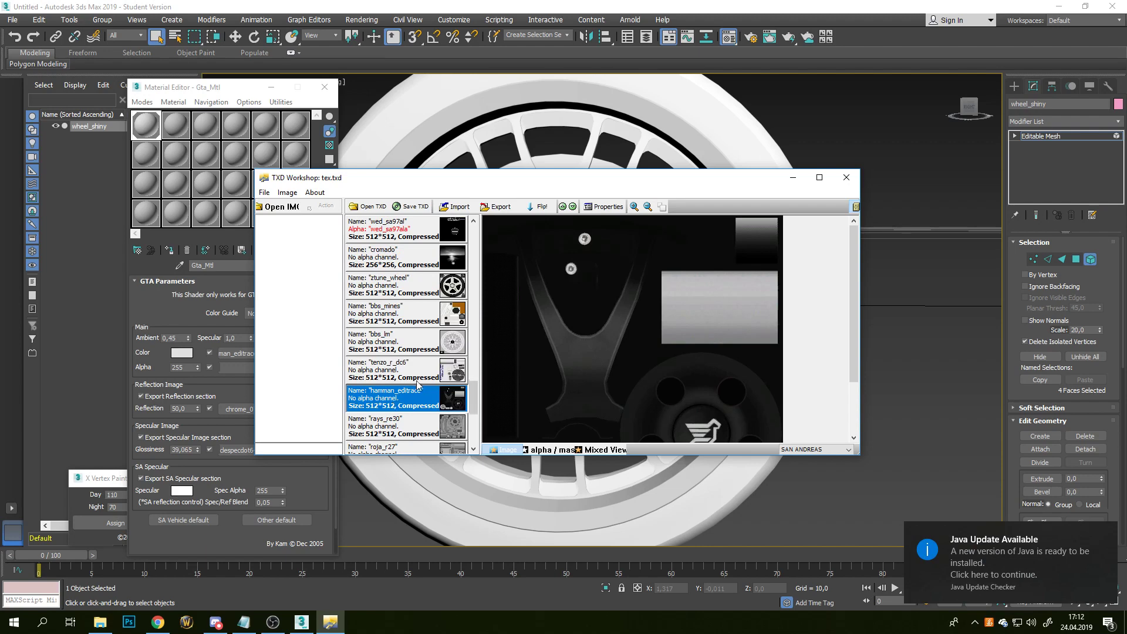
Step: Type 'mamy nasza teksture to robimy teraz to samo co ja na filmie' in Notepad, then clear and minimize it
left_click(250, 625)
key("ctrl+a")
type("my")
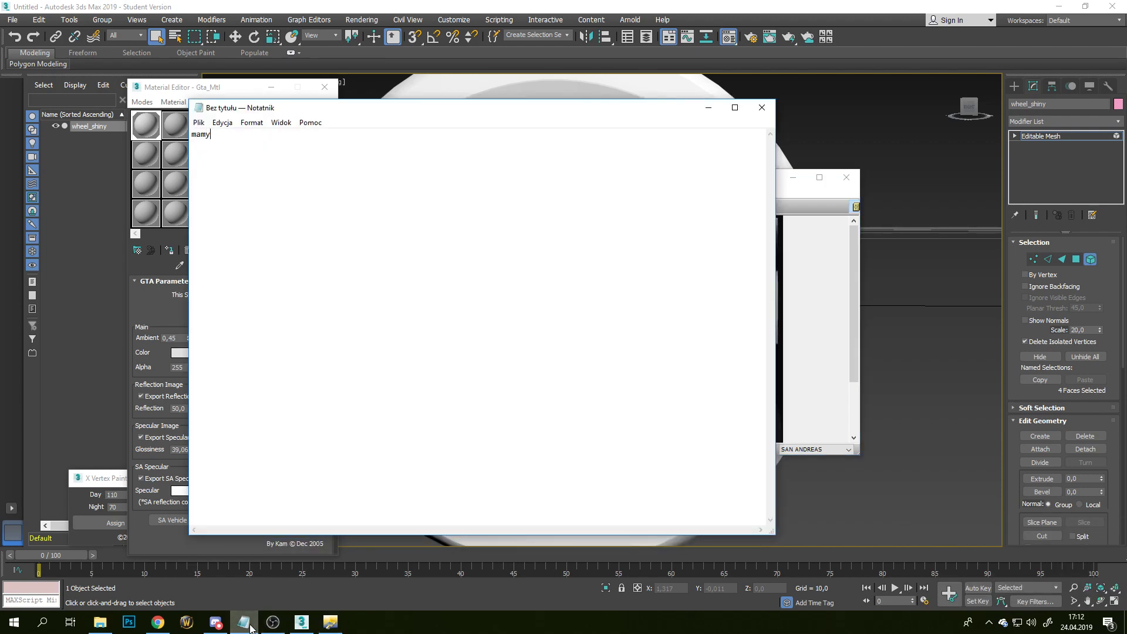
type(" nasza teksture to ")
type("robimy teraz")
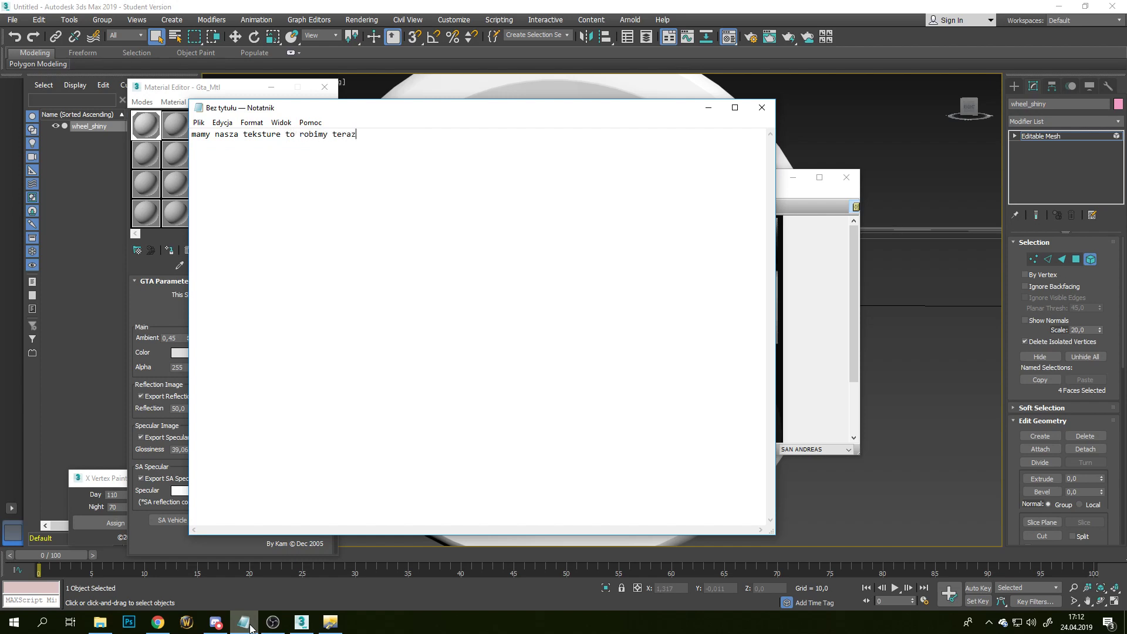
key("BackSpace")
key("BackSpace")
key("BackSpace")
type("sam")
key("ctrl+a")
key("BackSpace")
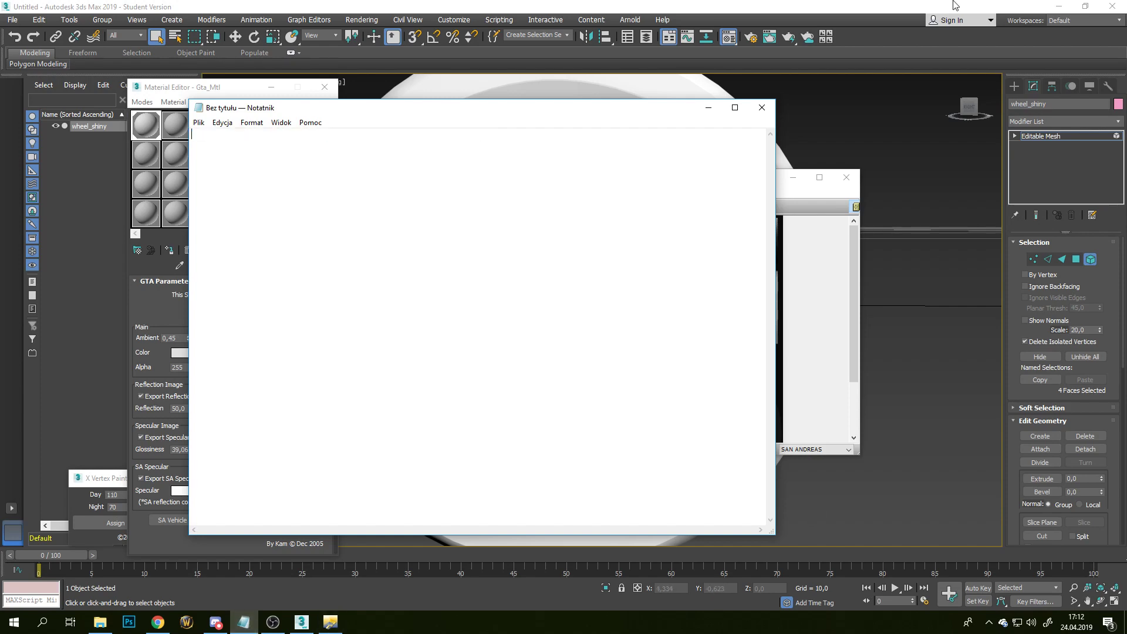
left_click(715, 110)
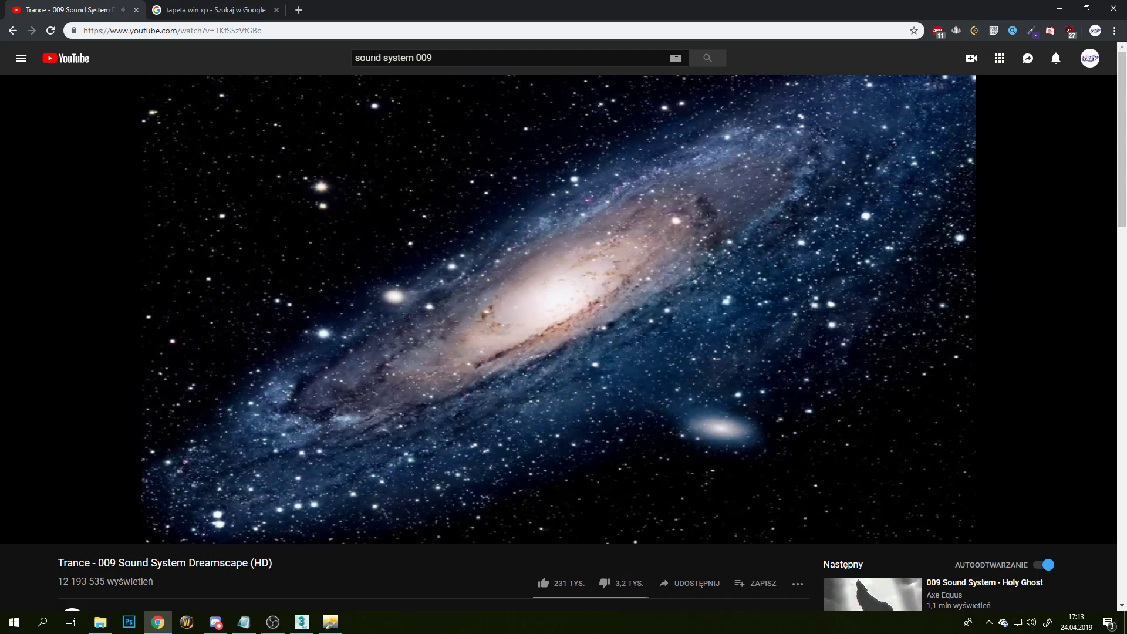
Step: Search YouTube for 'dreamscape' and play Klimeks - Dreamscape '95, skipping ahead to about 0:45
triple_click(374, 58)
type("d")
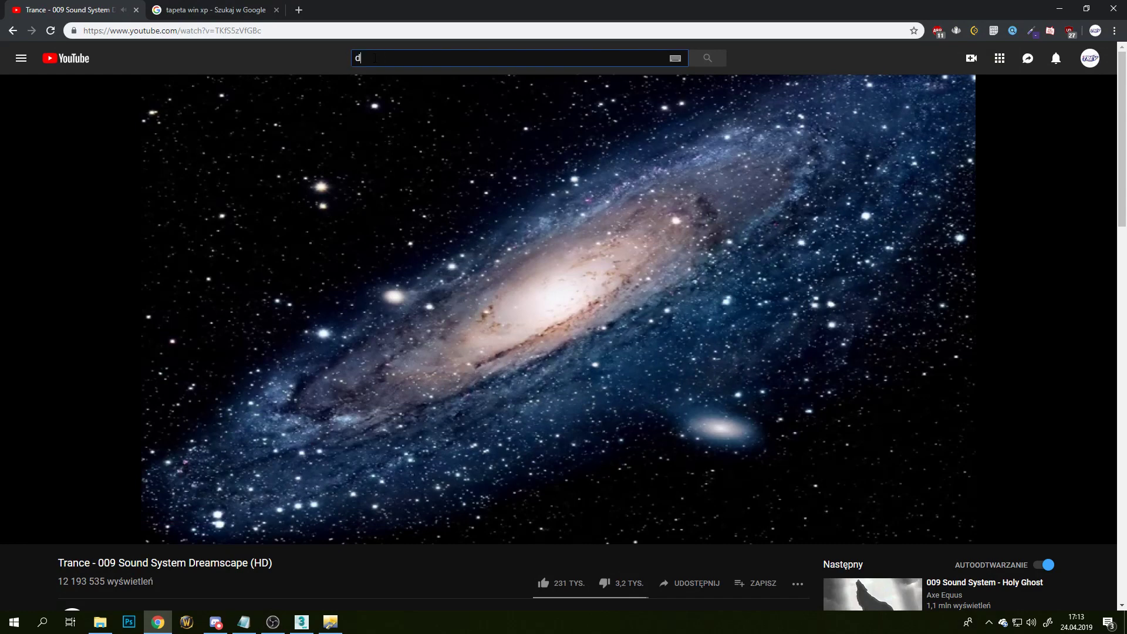
type("reamscape")
key("Return")
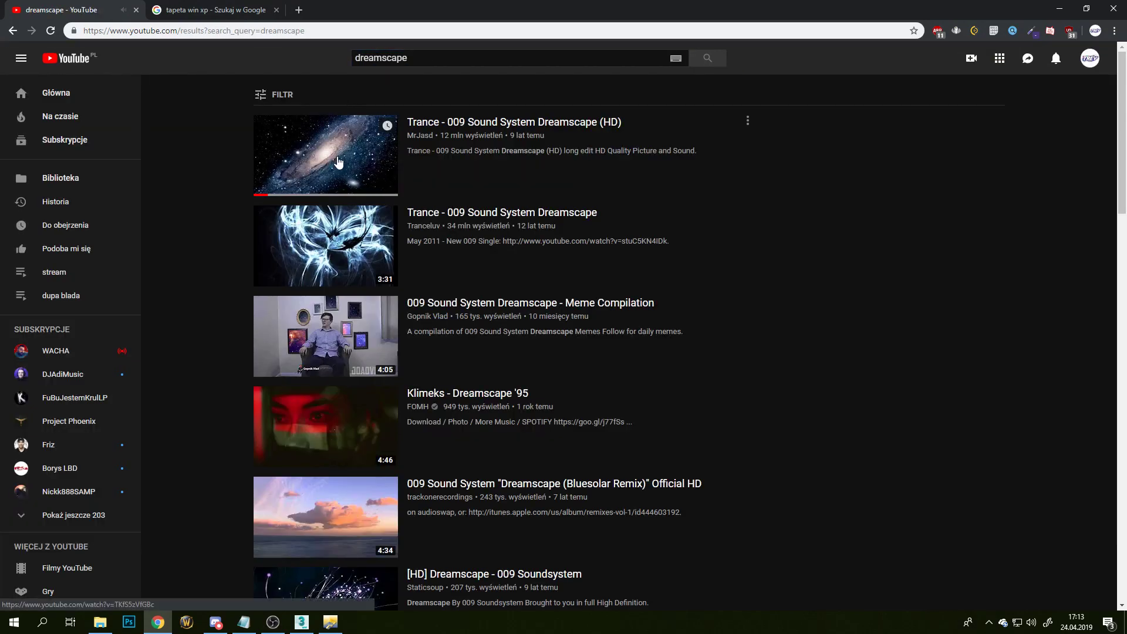
left_click(324, 414)
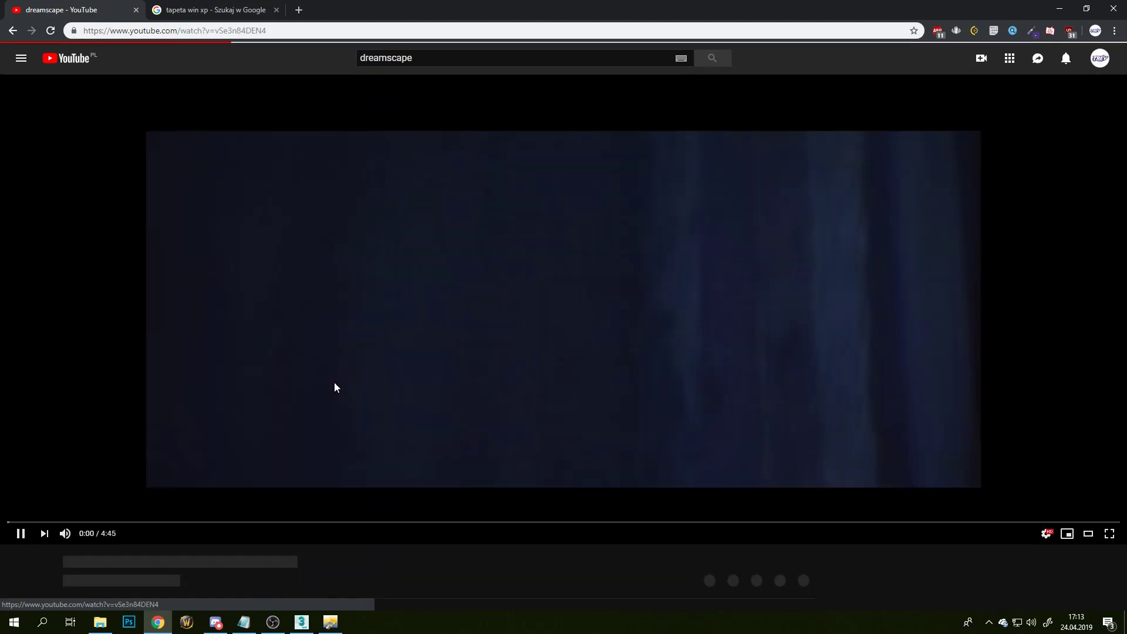
left_click(59, 522)
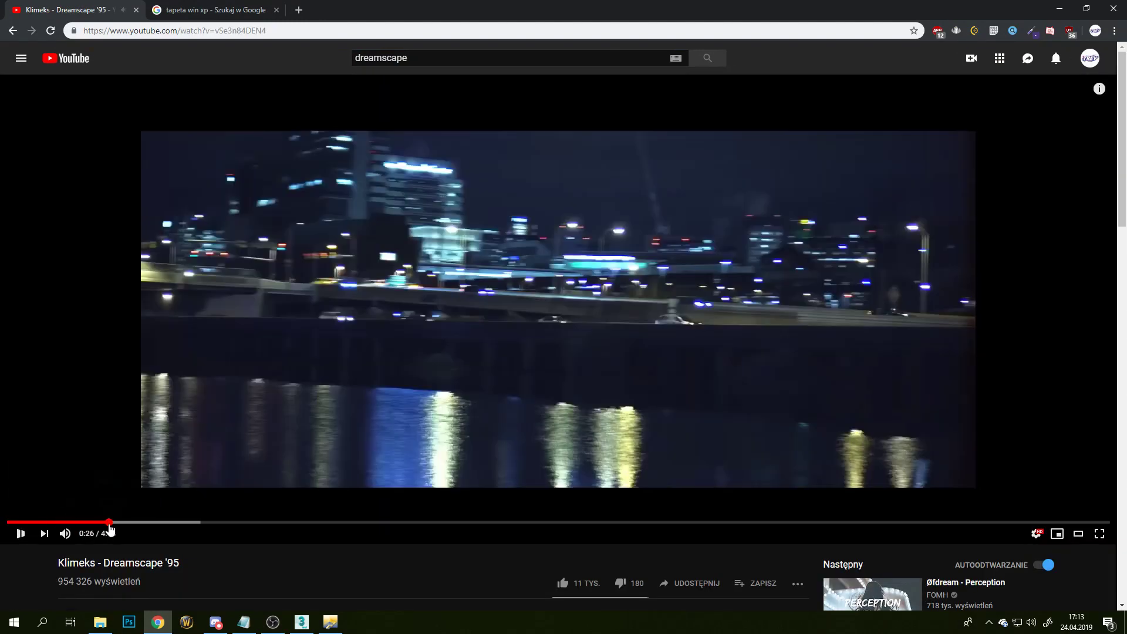
left_click(181, 522)
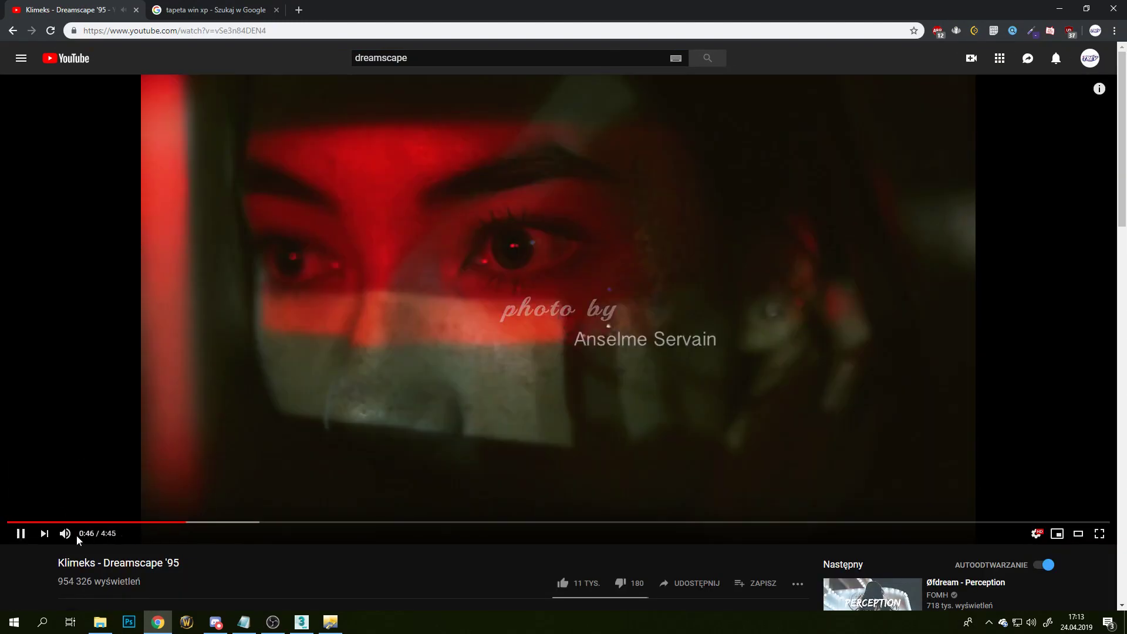
Step: Search YouTube for 'dj raban go dj', play the first result, and minimize Chrome
key("ctrl+a")
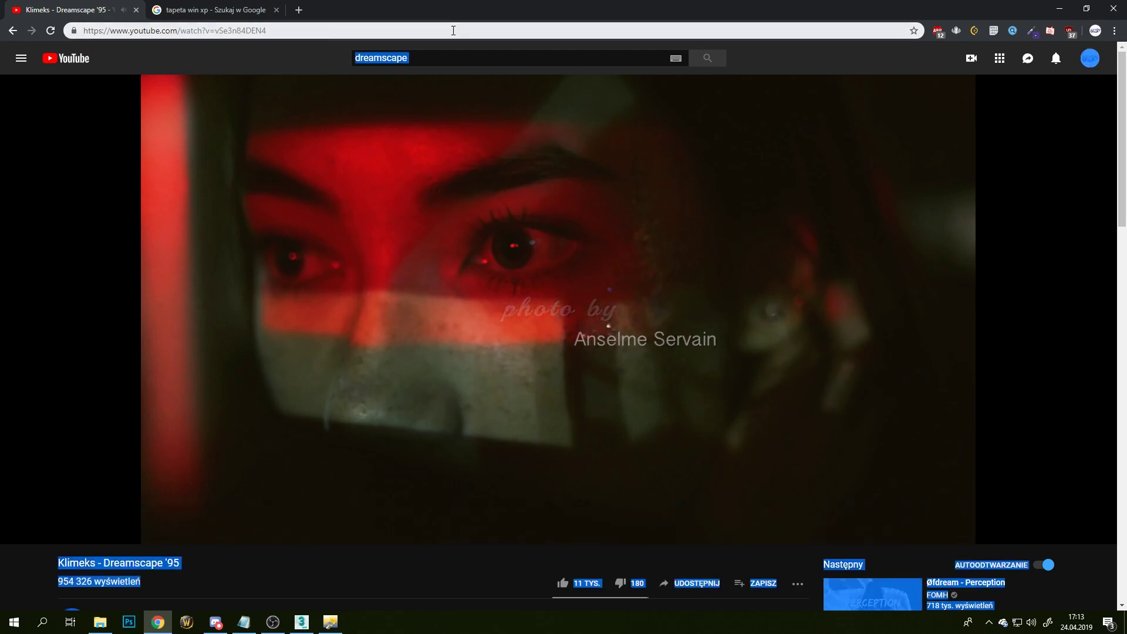
double_click(444, 52)
key("BackSpace")
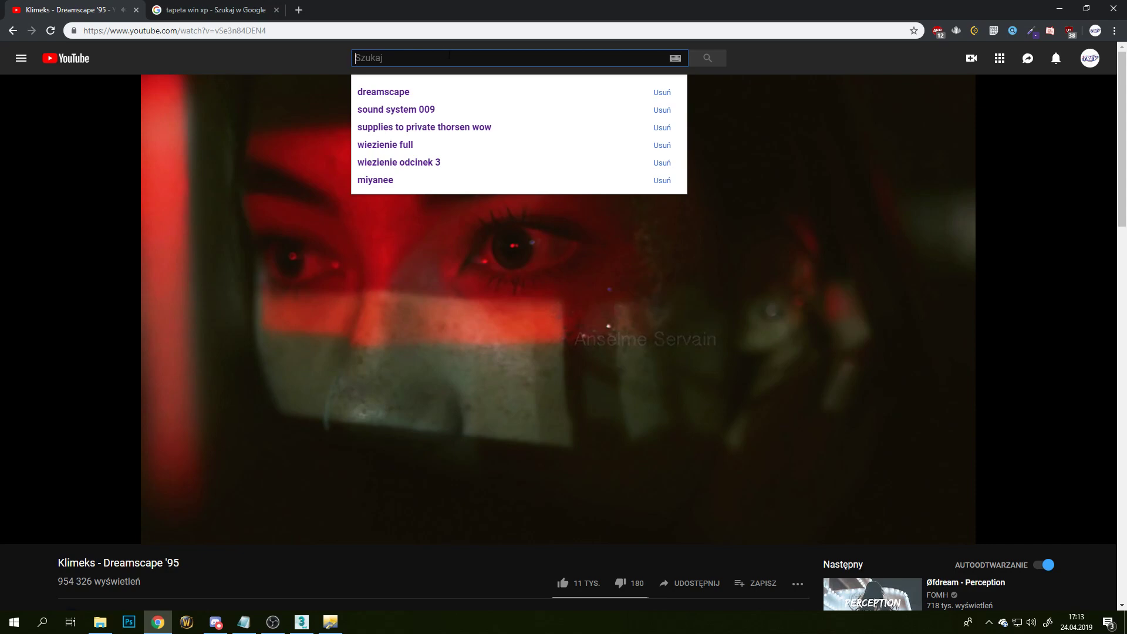
type("d")
type("j raban go dj")
key("Return")
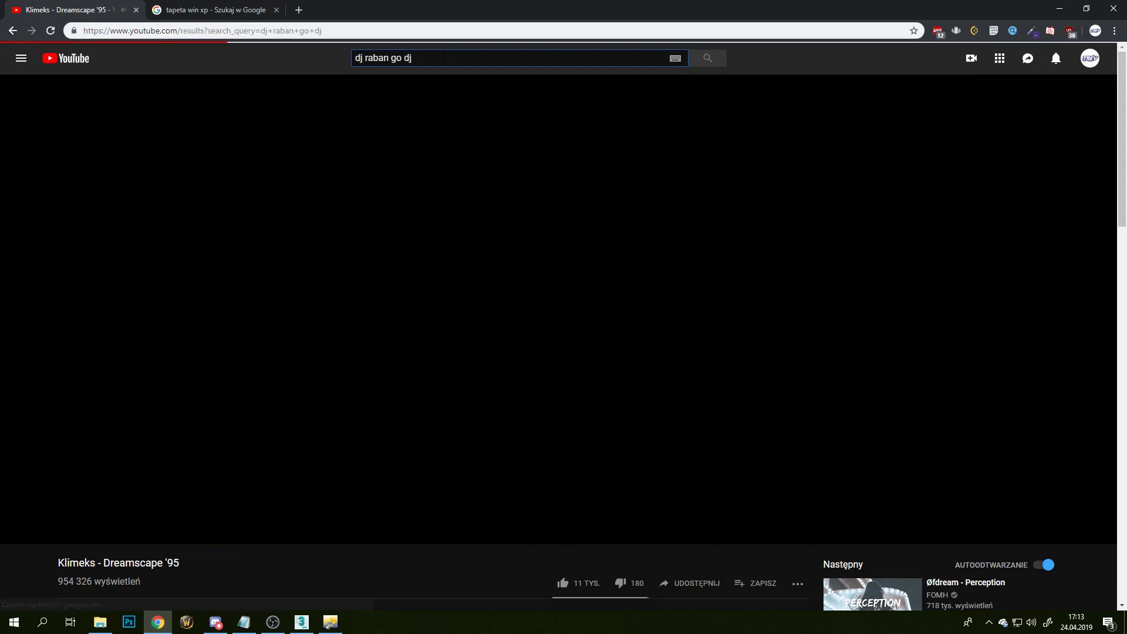
left_click(360, 156)
left_click(1065, 7)
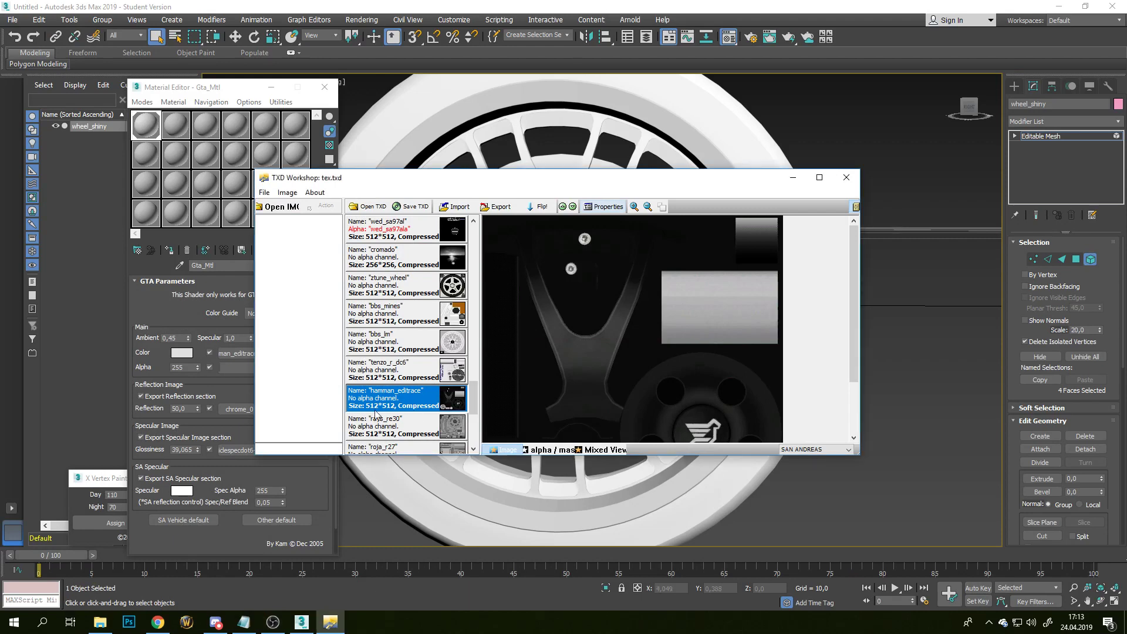
Step: Type 'przepraszam ale piosenka sie konczyla' in Notepad, replace it with 'robimy to c', then hide Notepad
left_click(243, 623)
type("prze")
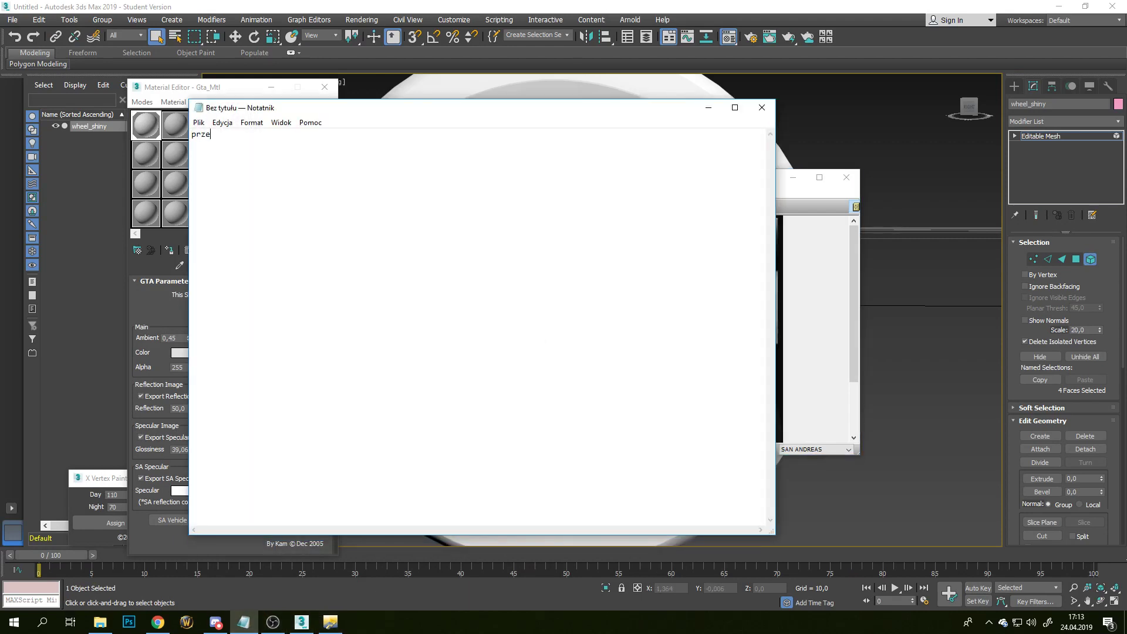
type("praszam ale piso")
type("enka sie konczyla")
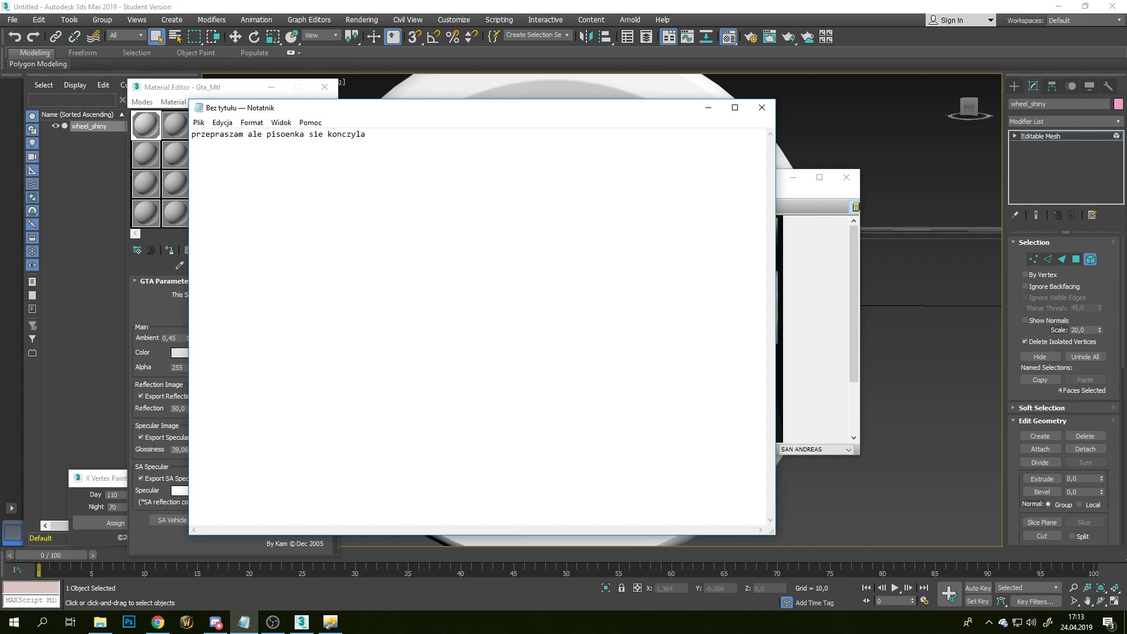
key("ctrl+a")
key("BackSpace")
type("robim")
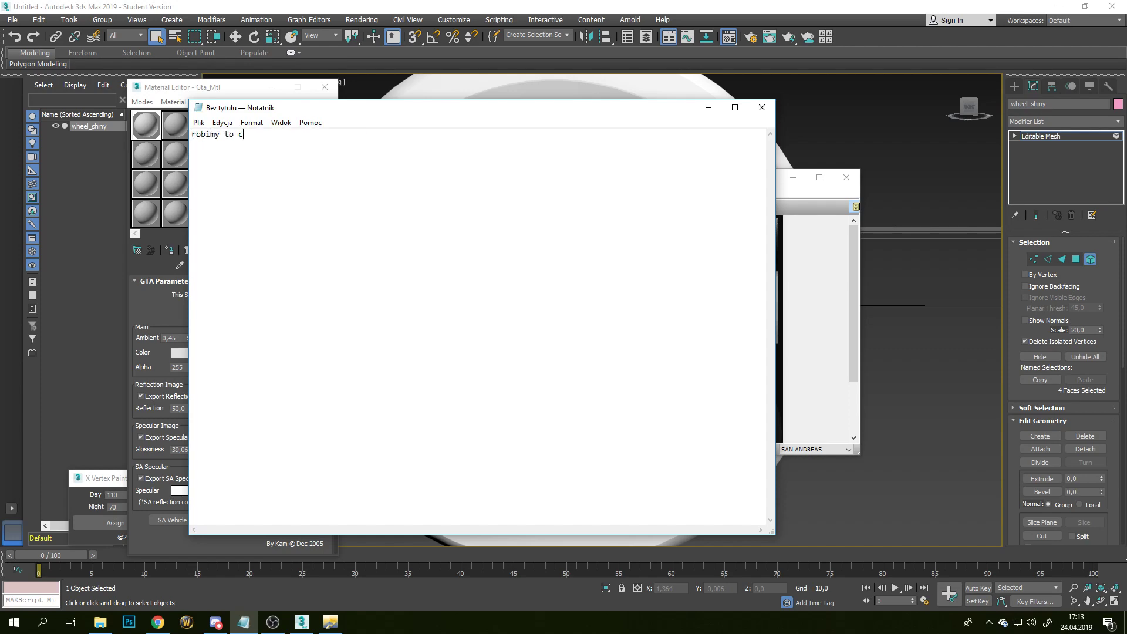
left_click(243, 623)
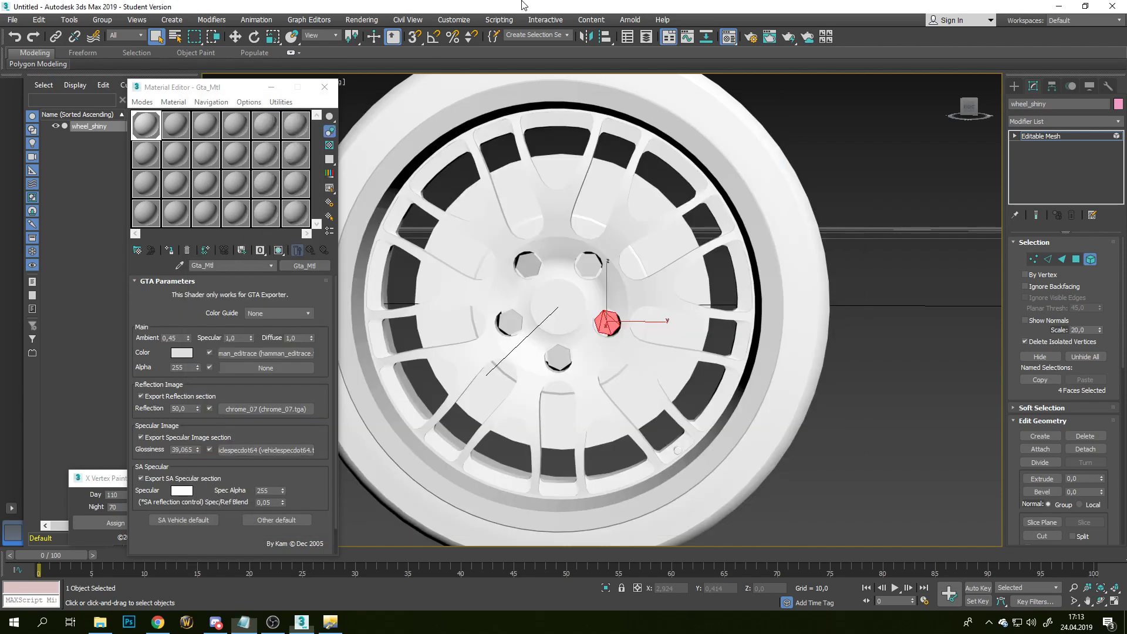
Step: Save hamman_editrace as a PNG named 'nazwajakomchcemy' in the felgi fix folder
left_click(341, 630)
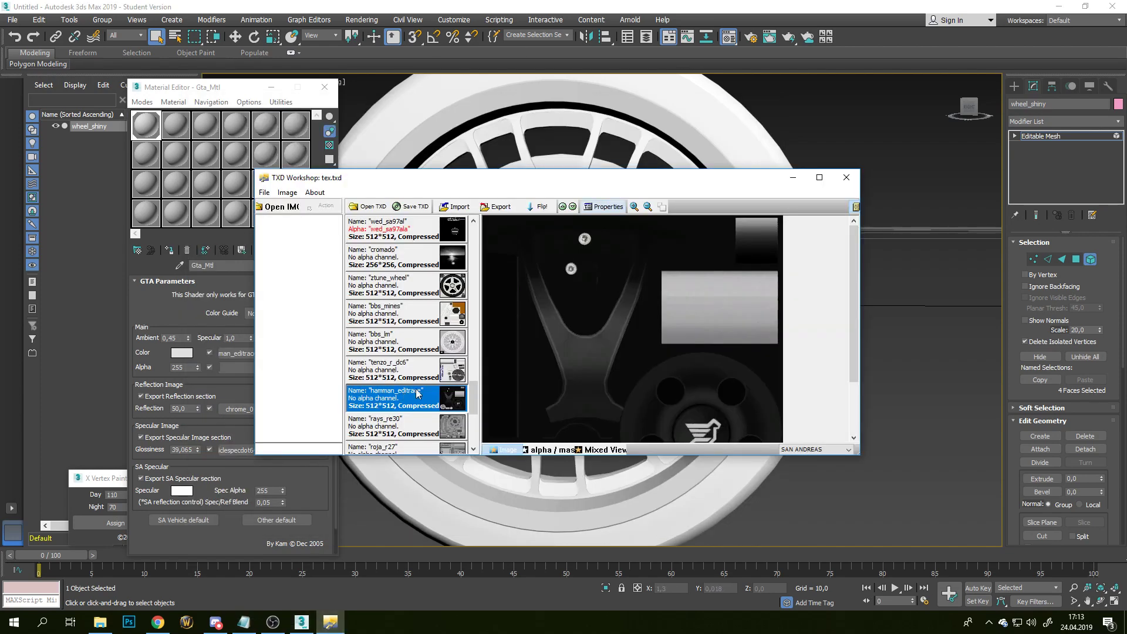
left_click(500, 208)
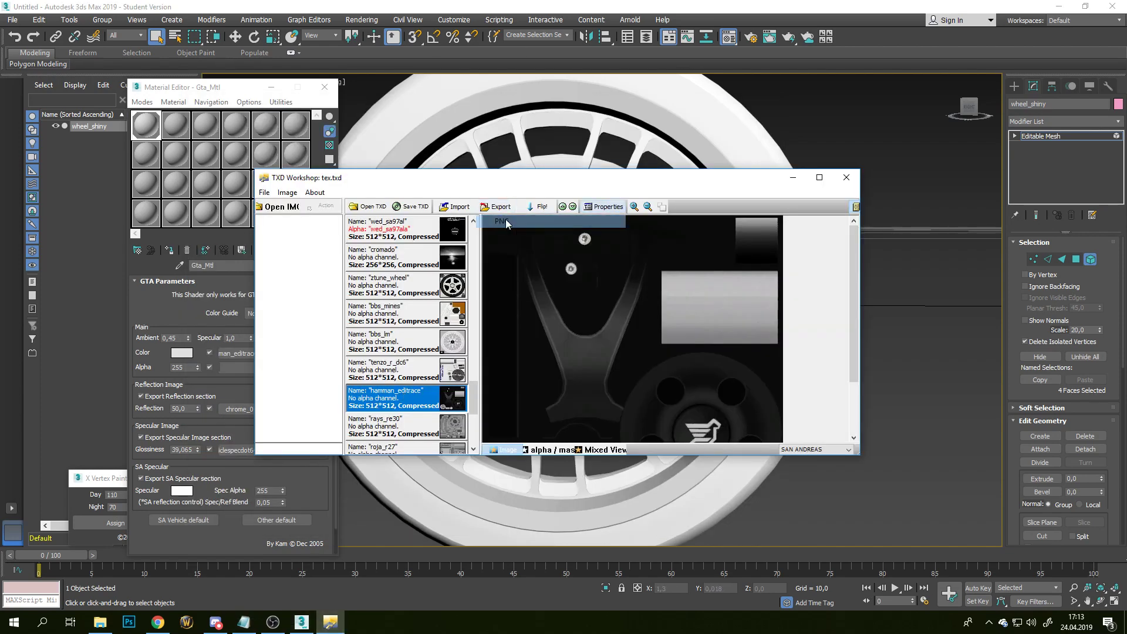
type("nazwajakomc")
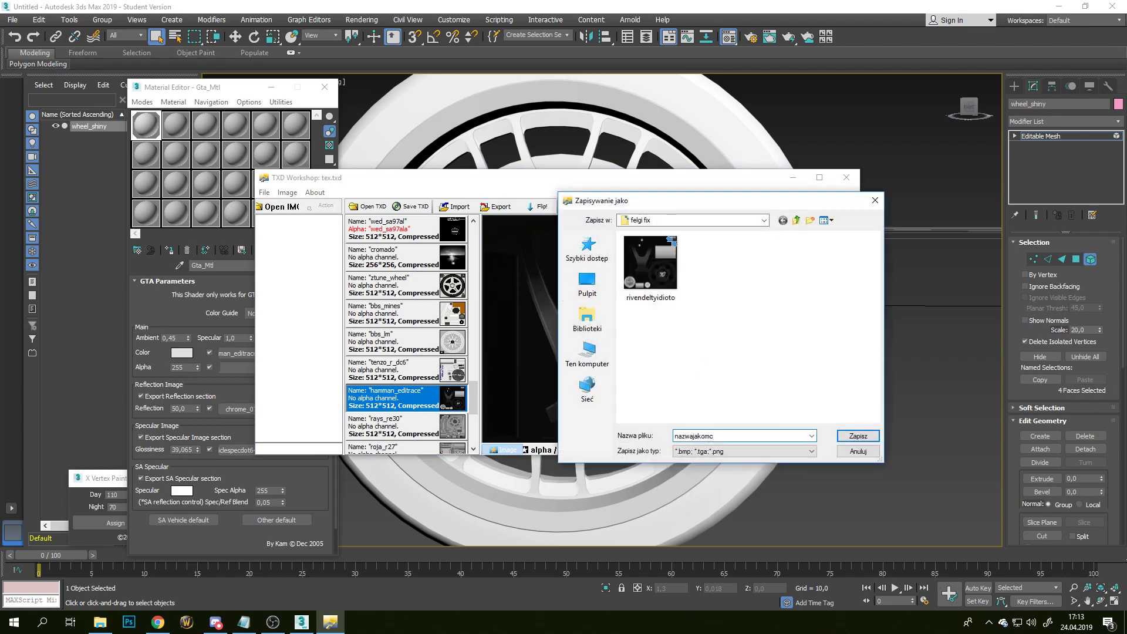
type("y")
key("ctrl+a")
key("Return")
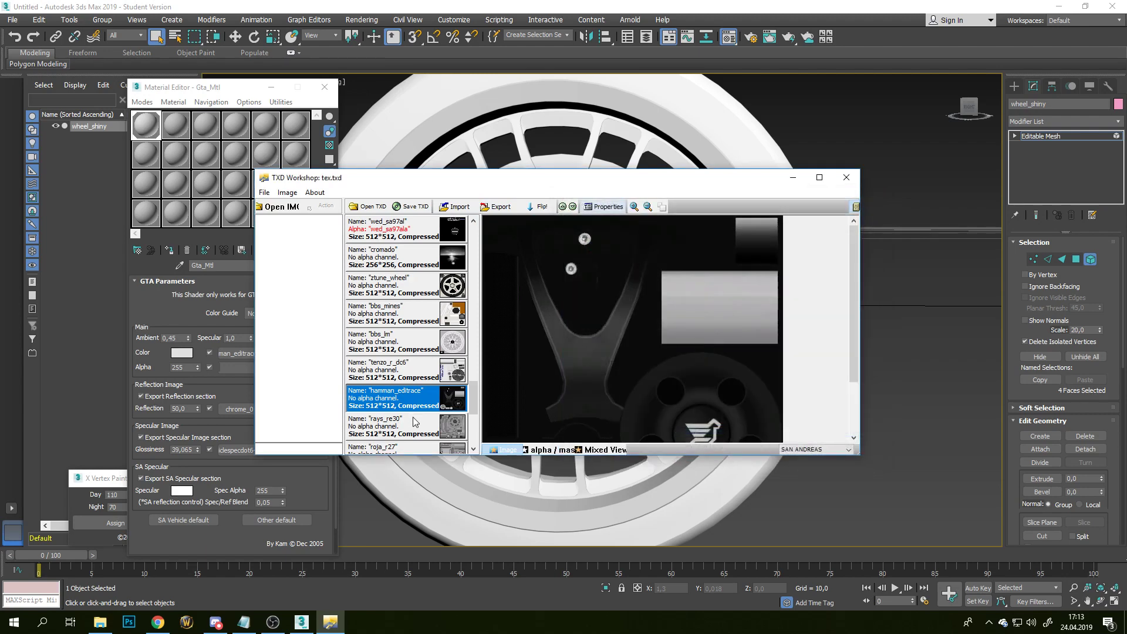
Step: Replace the Notepad note with a 'KOPIUJEMY JA' caption about copying the texture name by shortcut
scroll(413, 405, "down", 1)
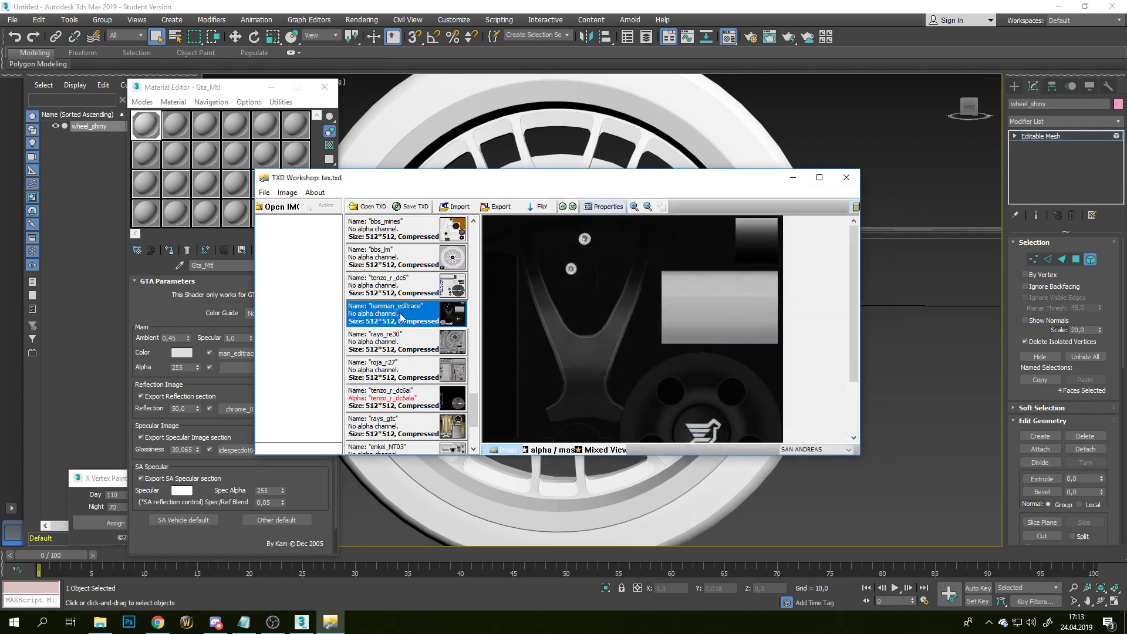
scroll(401, 317, "down", 2)
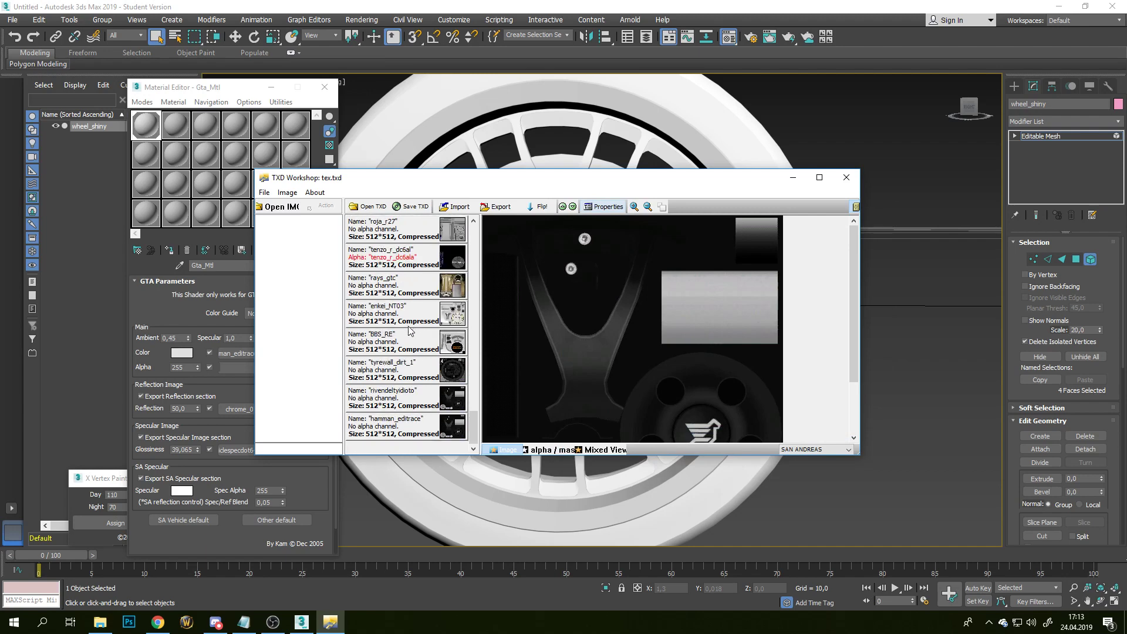
left_click(249, 627)
key("ctrl+a")
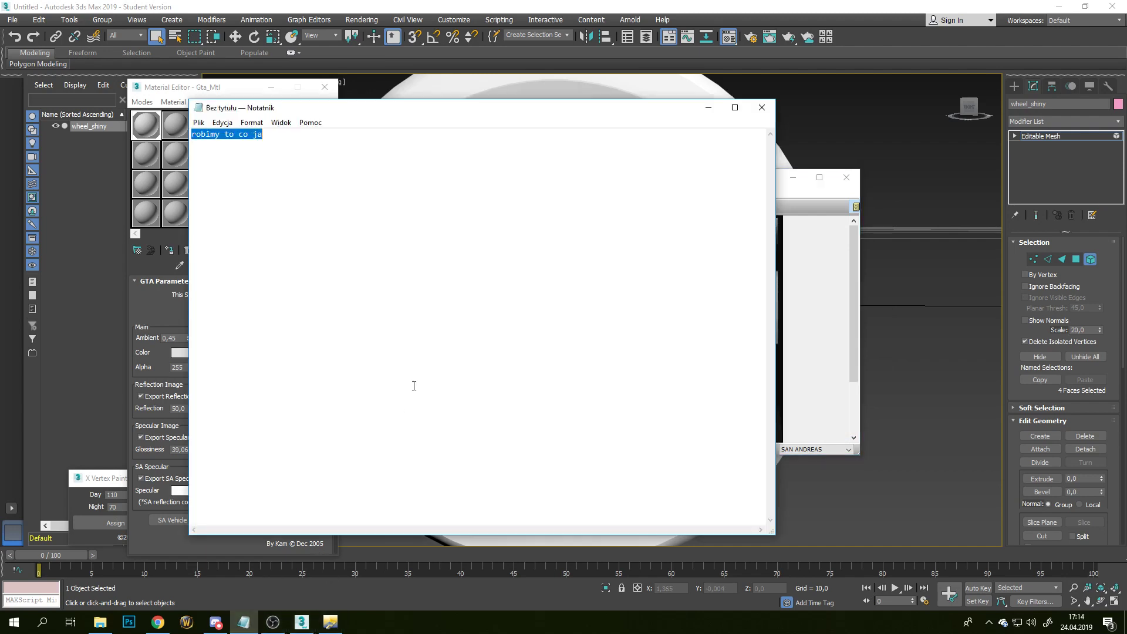
type("KOPIUJEMY JA ")
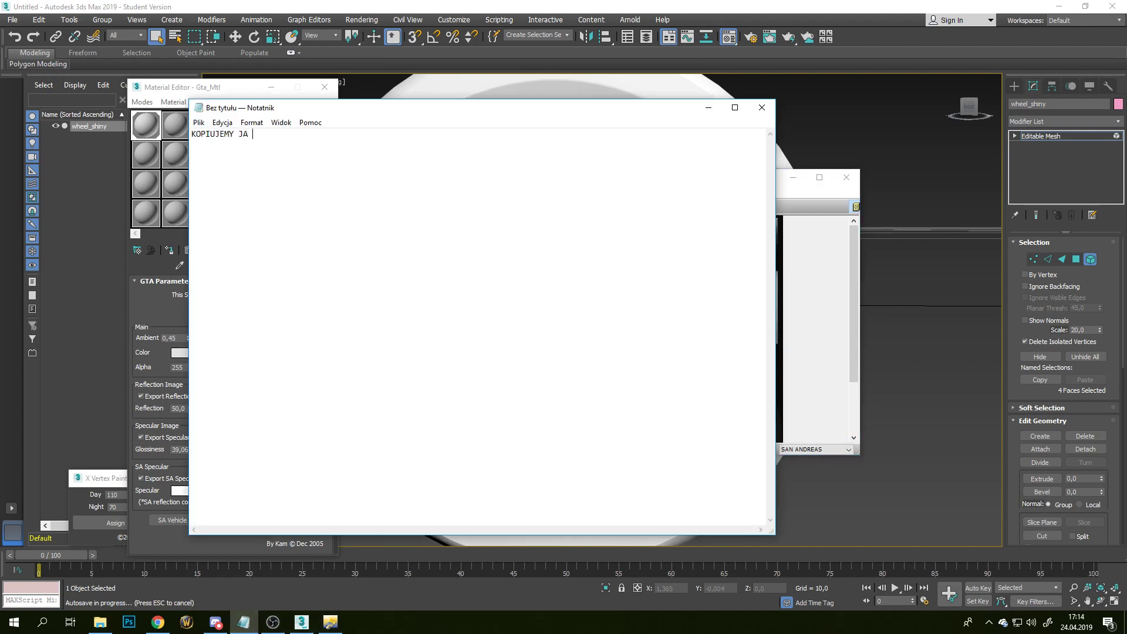
type("SKRUTEM ")
type("SERT")
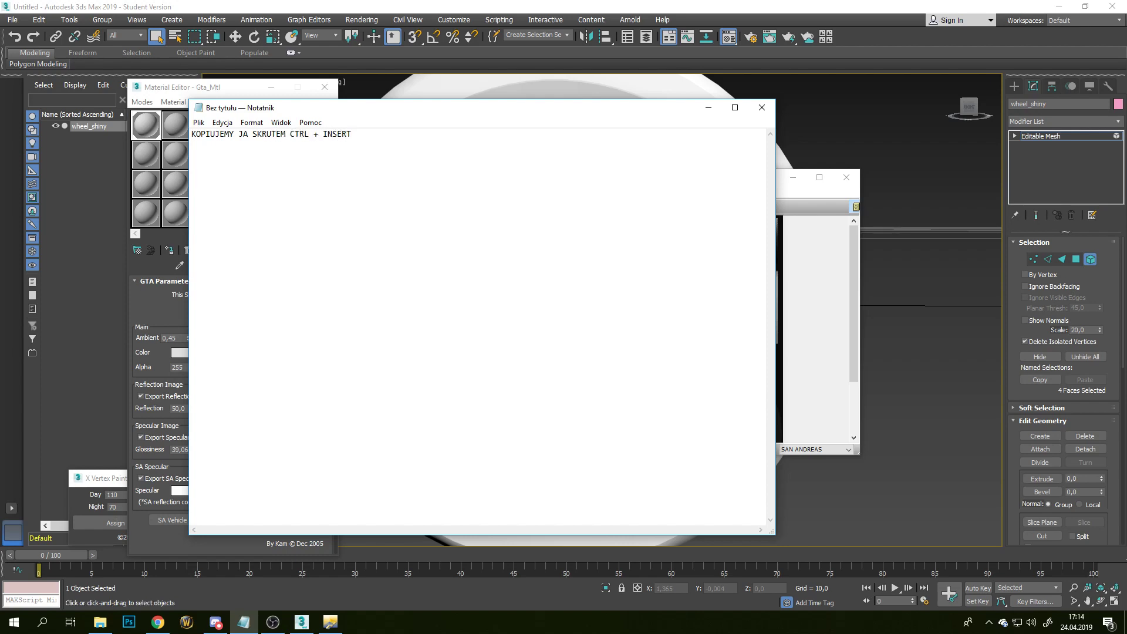
Step: In TXD Workshop, rename the hamman_editrace texture to nazwajakomchcemy via Properties
left_click(502, 7)
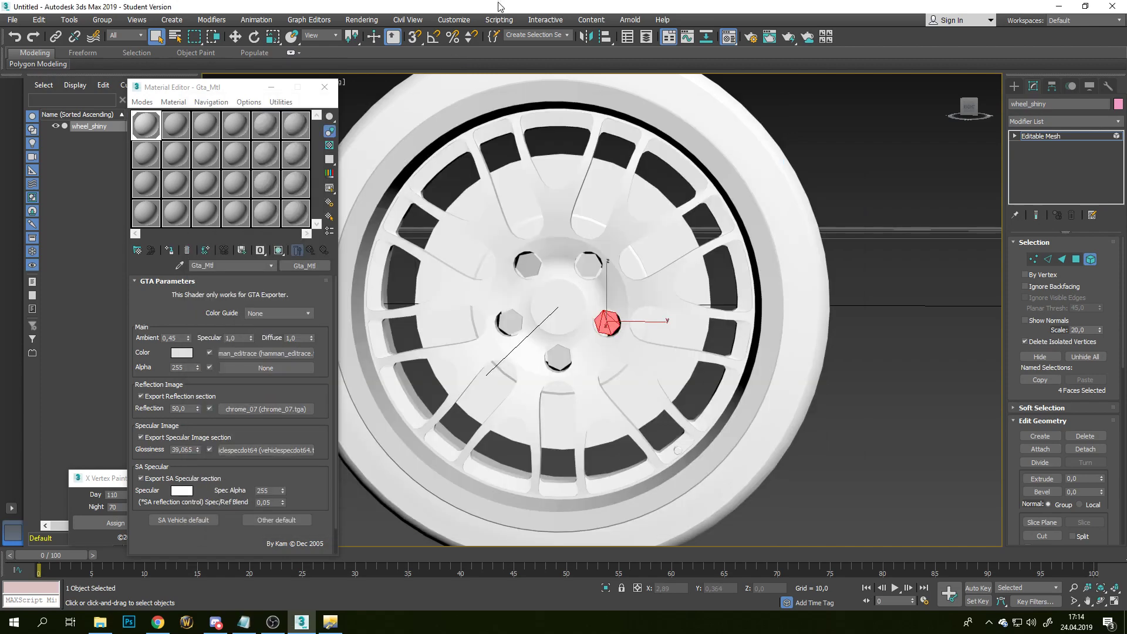
left_click(330, 623)
left_click(418, 438)
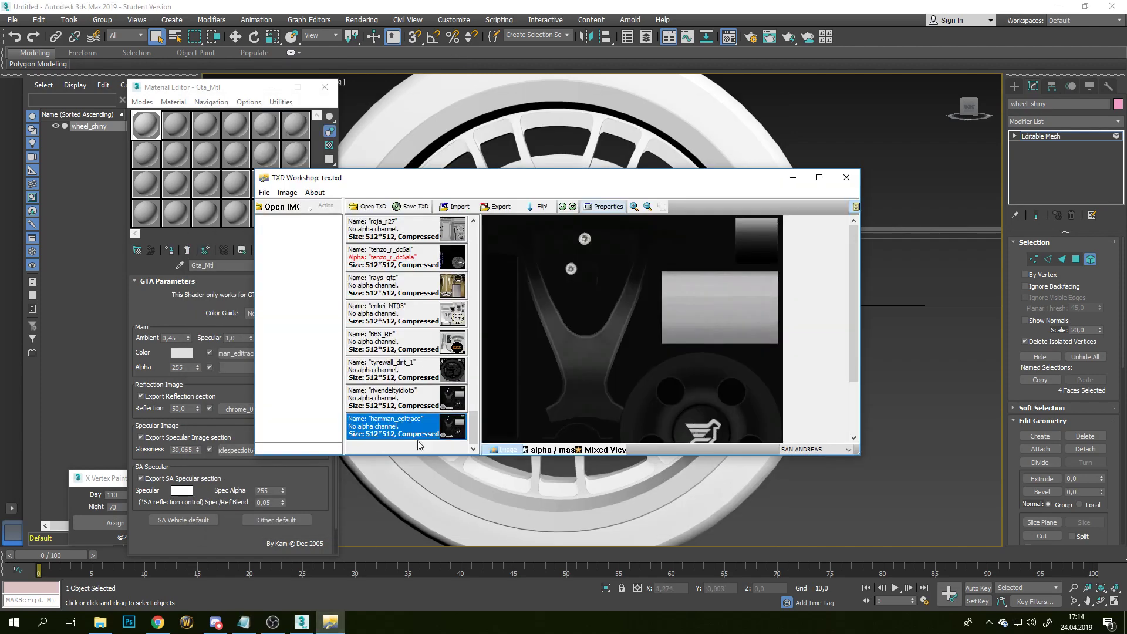
left_click(605, 211)
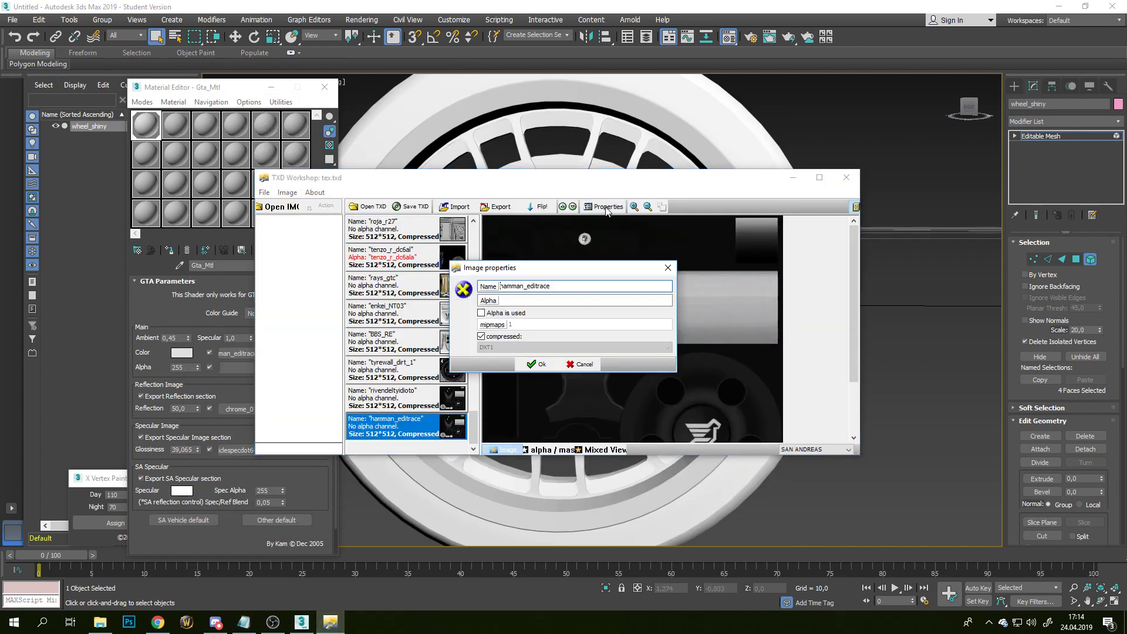
left_click_drag(562, 286, 481, 297)
type("nazwajakomchcemy")
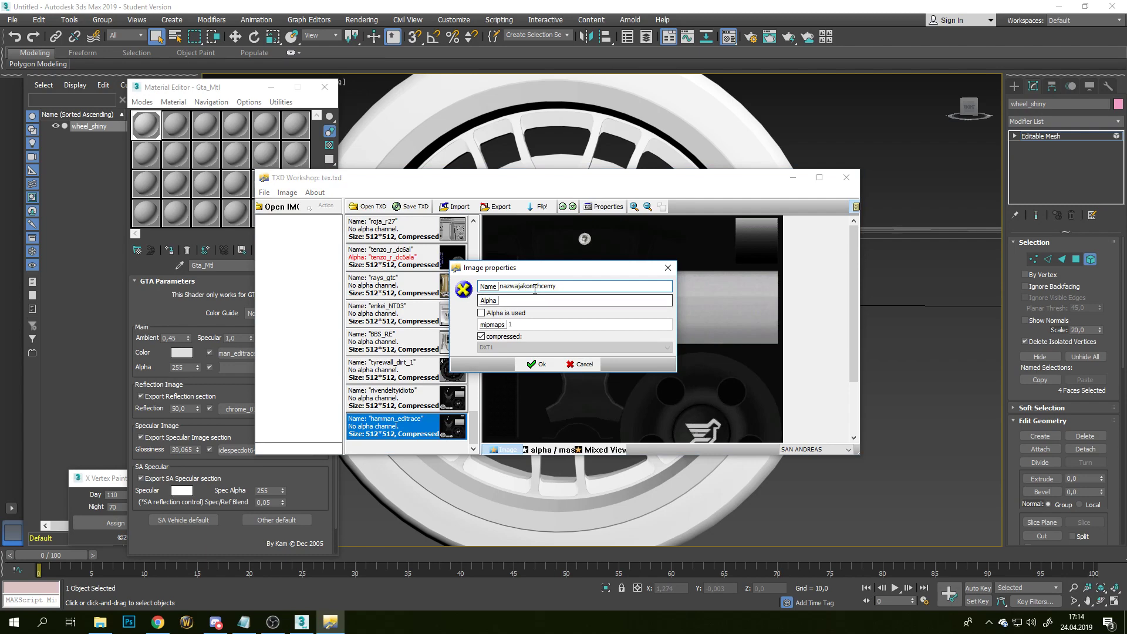
left_click(538, 364)
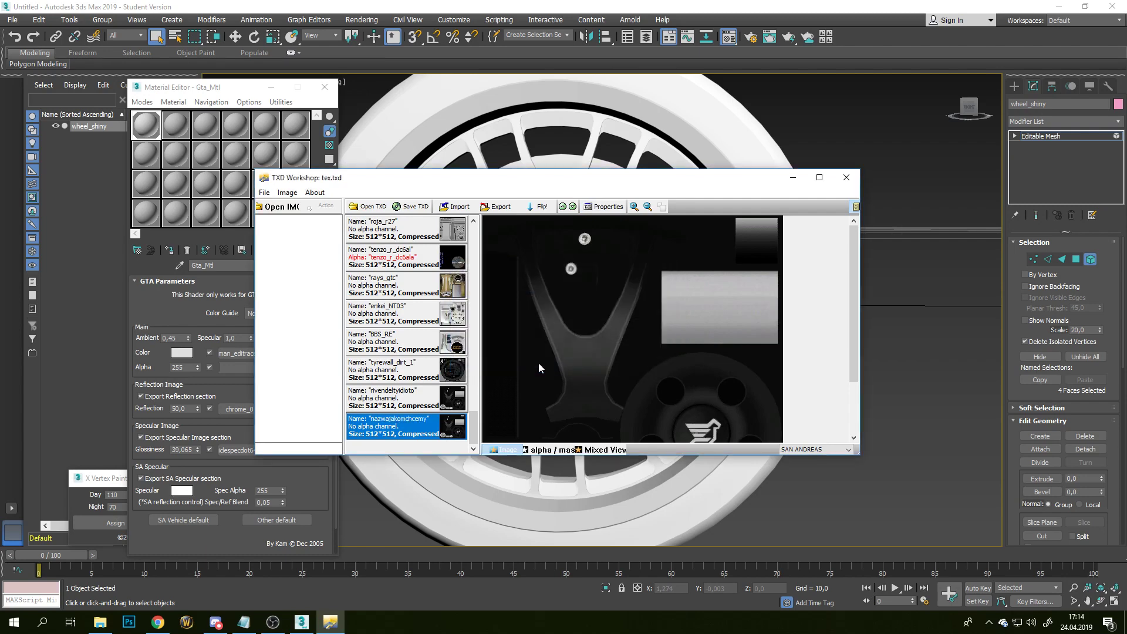
Step: Save the texture dictionary and close TXD Workshop
left_click(414, 212)
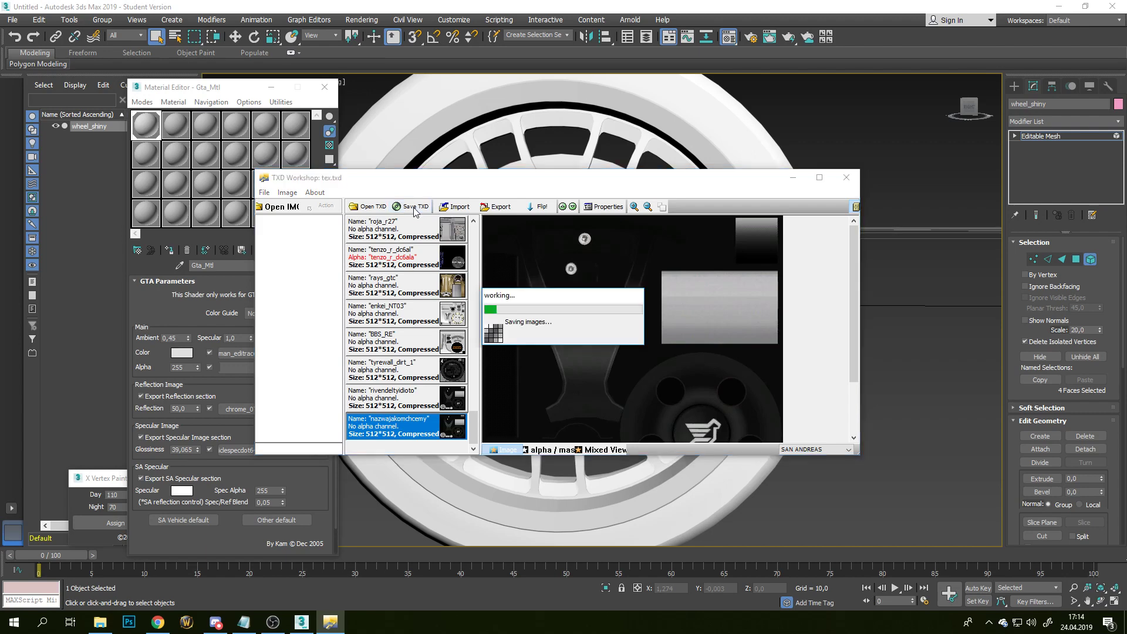
left_click(846, 177)
left_click(243, 622)
Step: Replace the note with 'zapisujemy i to na tyle z txd workshop robimy dalej'
key("ctrl+a")
key("BackSpace")
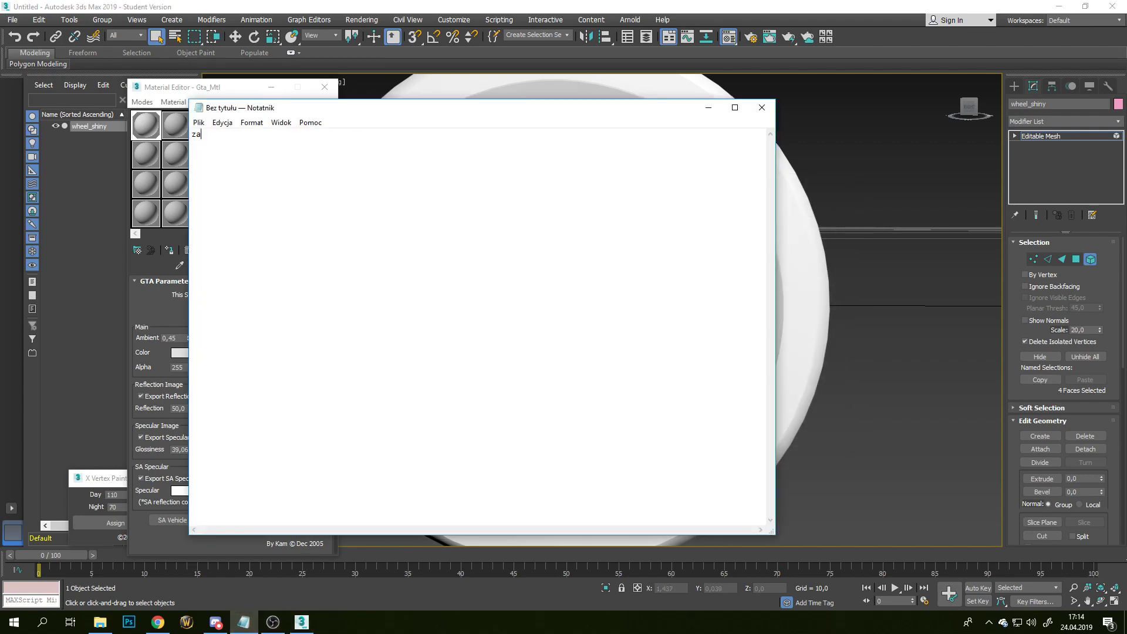
type("zapisujemy i to na tyle z txd workshop robimy dalej to co ja")
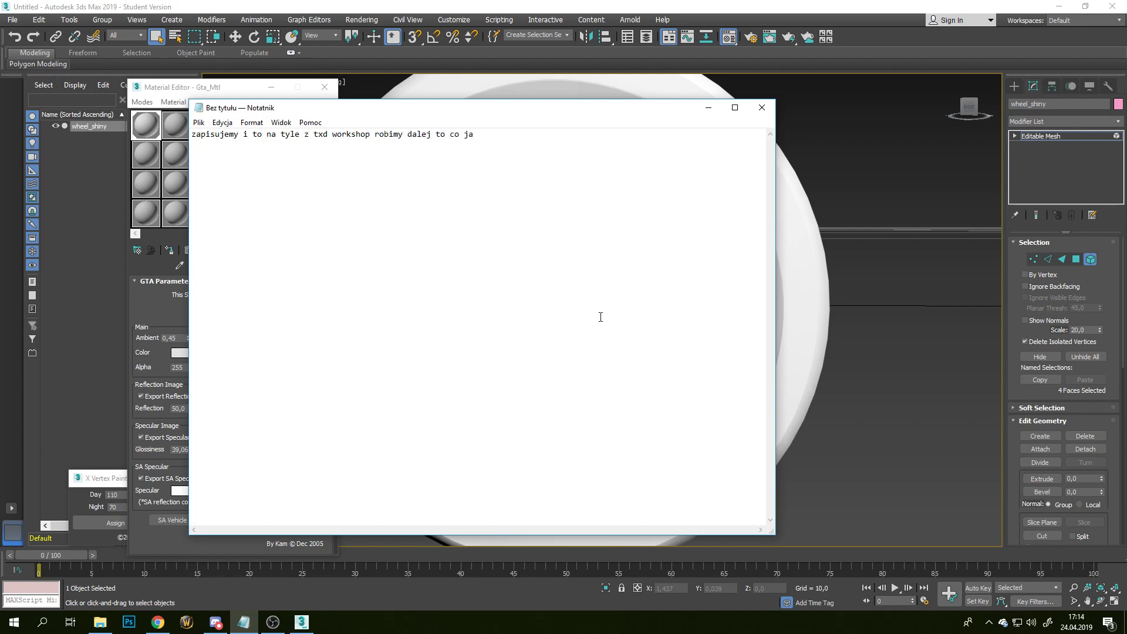
Step: In the Material Editor, select the second sample slot and open its Color map bitmap
left_click(557, 6)
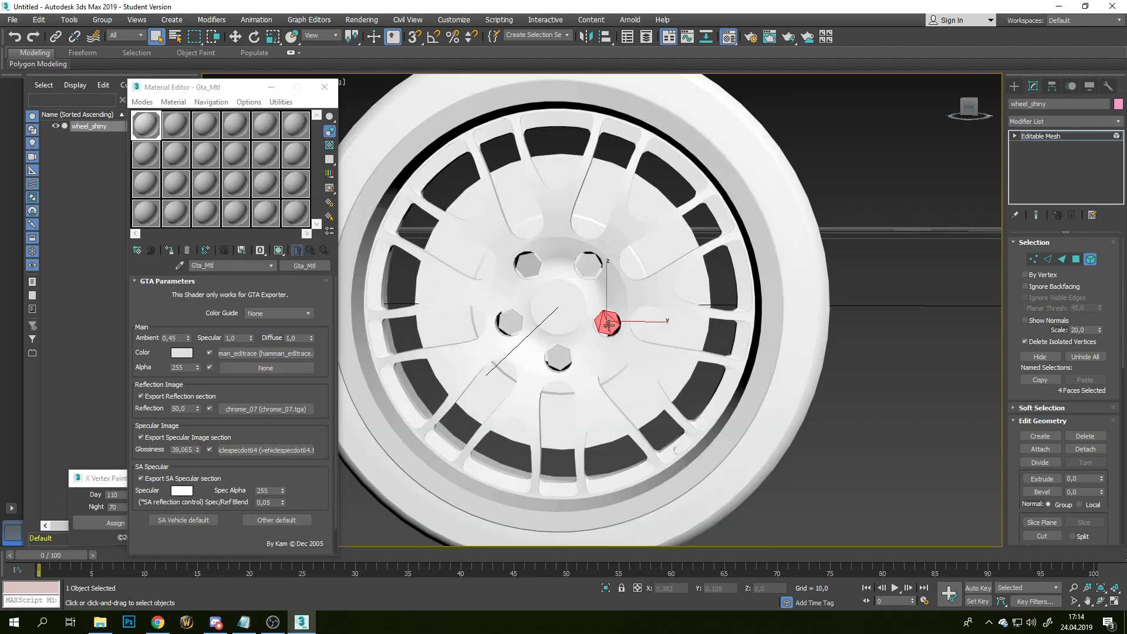
left_click(179, 128)
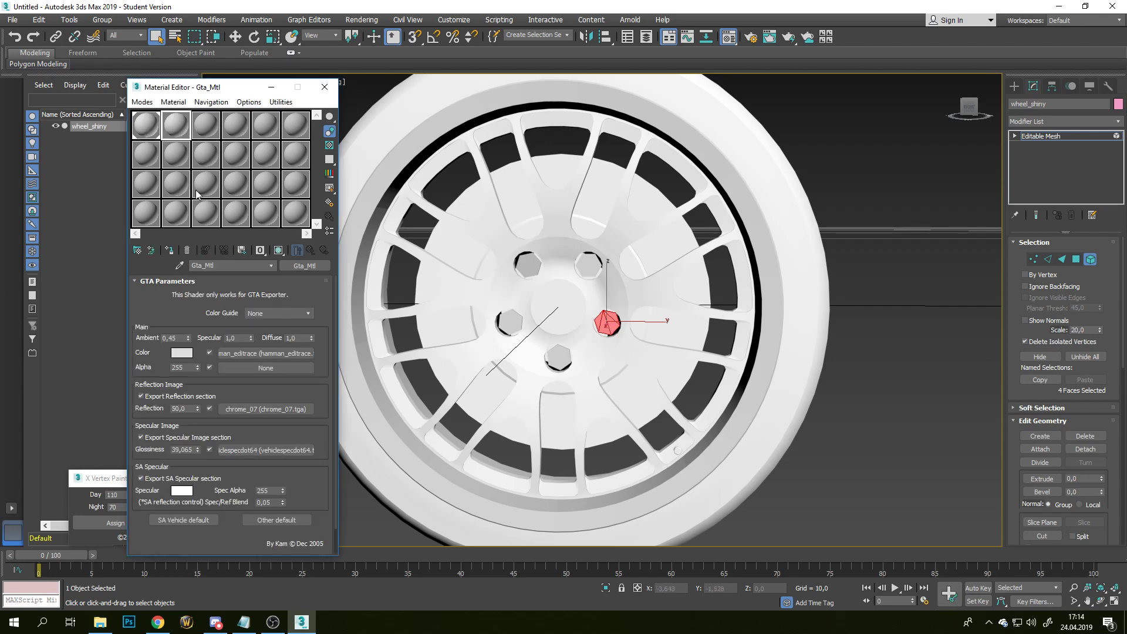
left_click(269, 353)
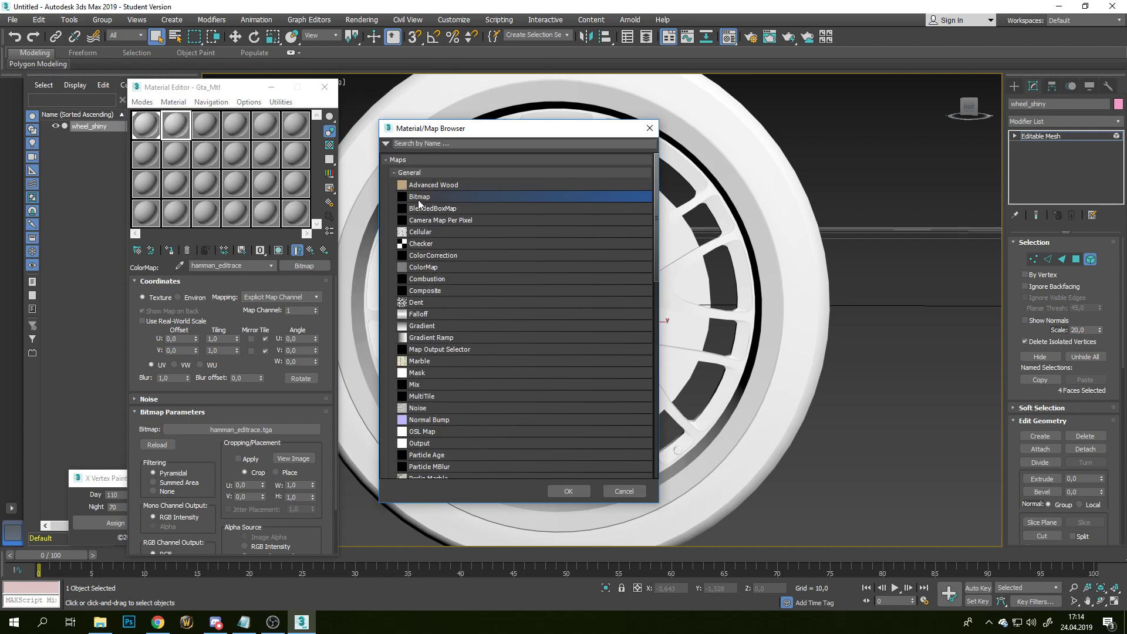
Step: Choose Bitmap and load nazwajakomchcemy.png from Desktop > [mapy] > modele paradajsik > felgi fix
double_click(419, 200)
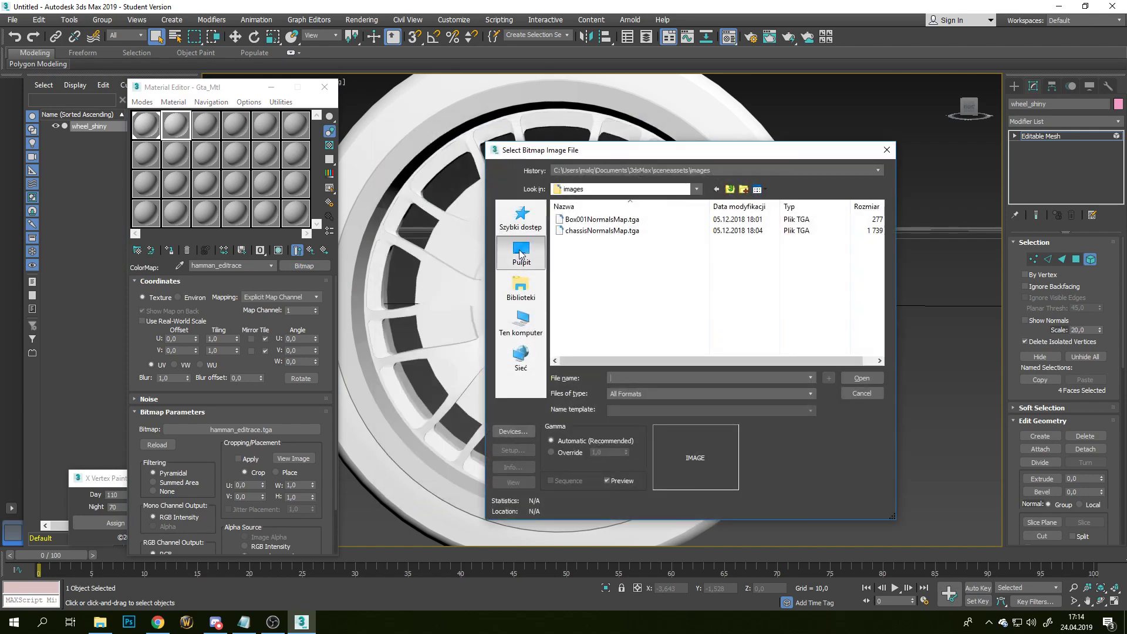
left_click(521, 253)
left_click(707, 279)
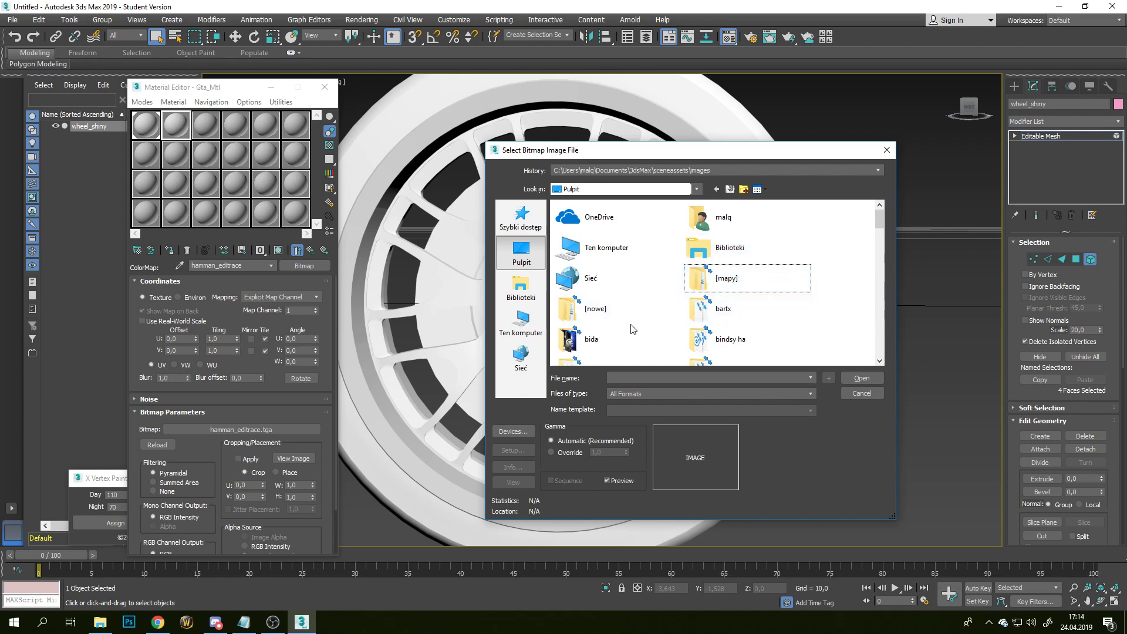
scroll(714, 288, "down", 5)
double_click(752, 221)
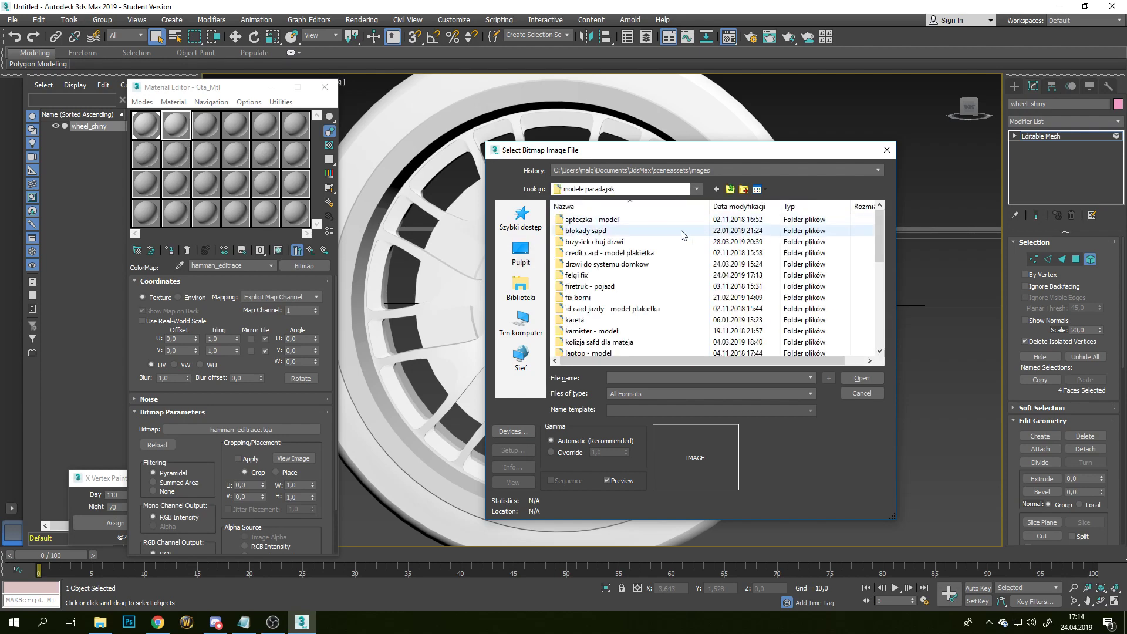
double_click(596, 276)
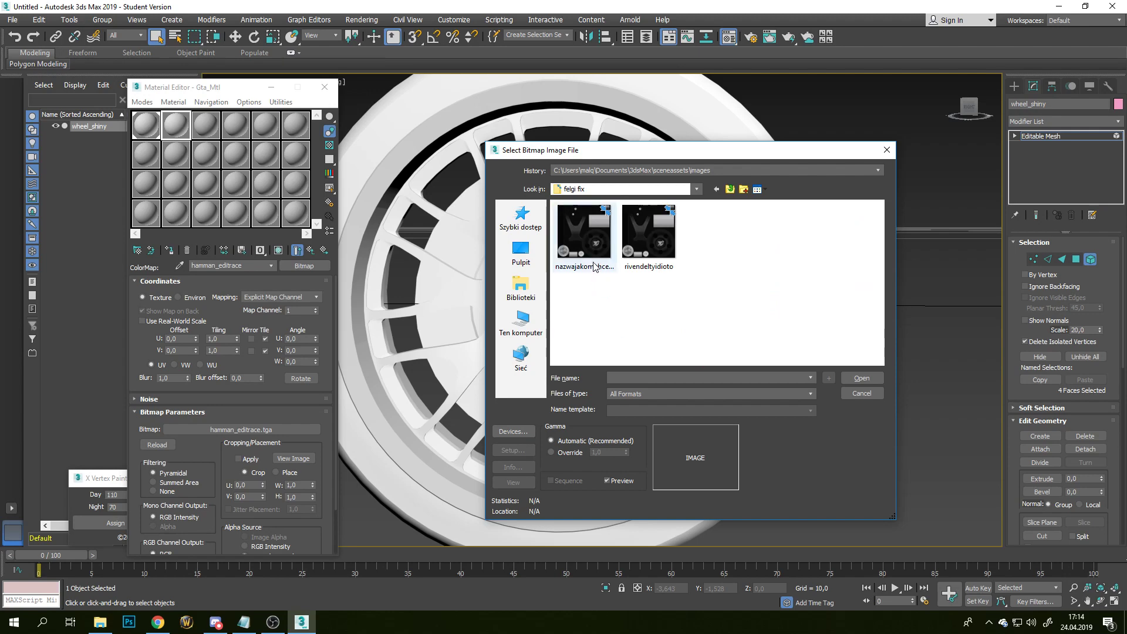
left_click(648, 238)
left_click(583, 247)
double_click(583, 246)
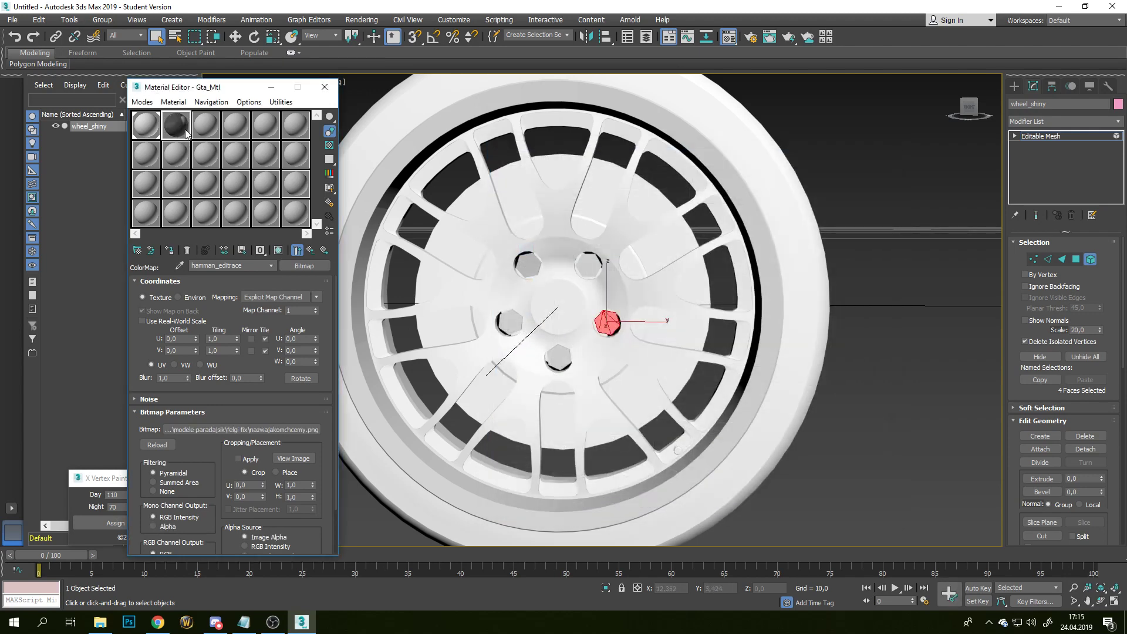
Step: Return to the GTA material's parent parameters and select the bottom lug-hole faces
left_click(271, 265)
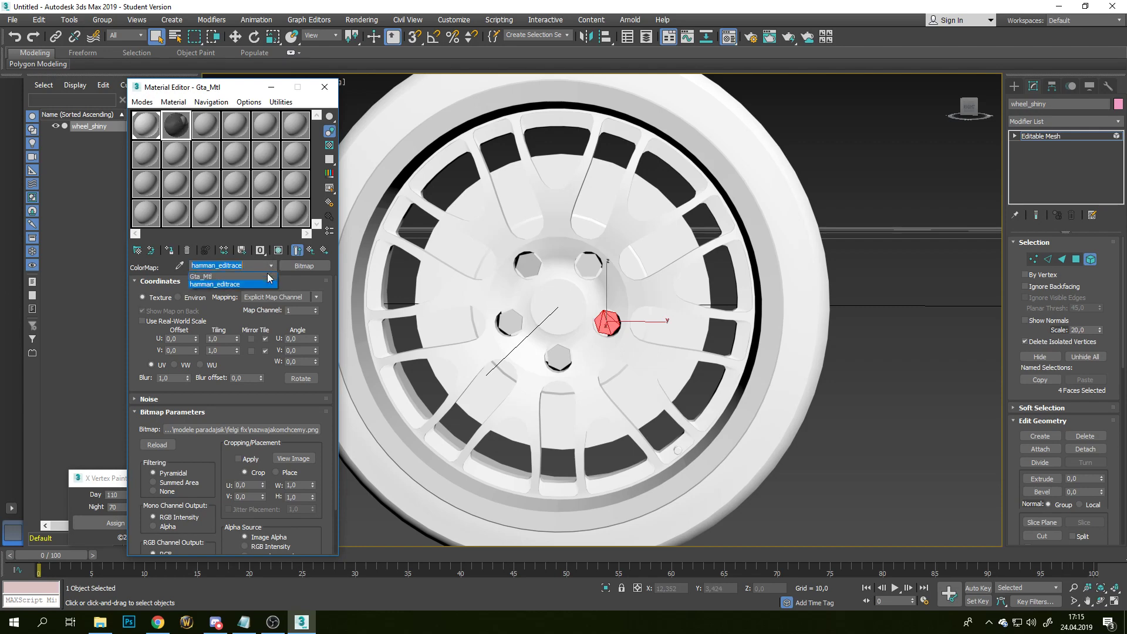
left_click(212, 274)
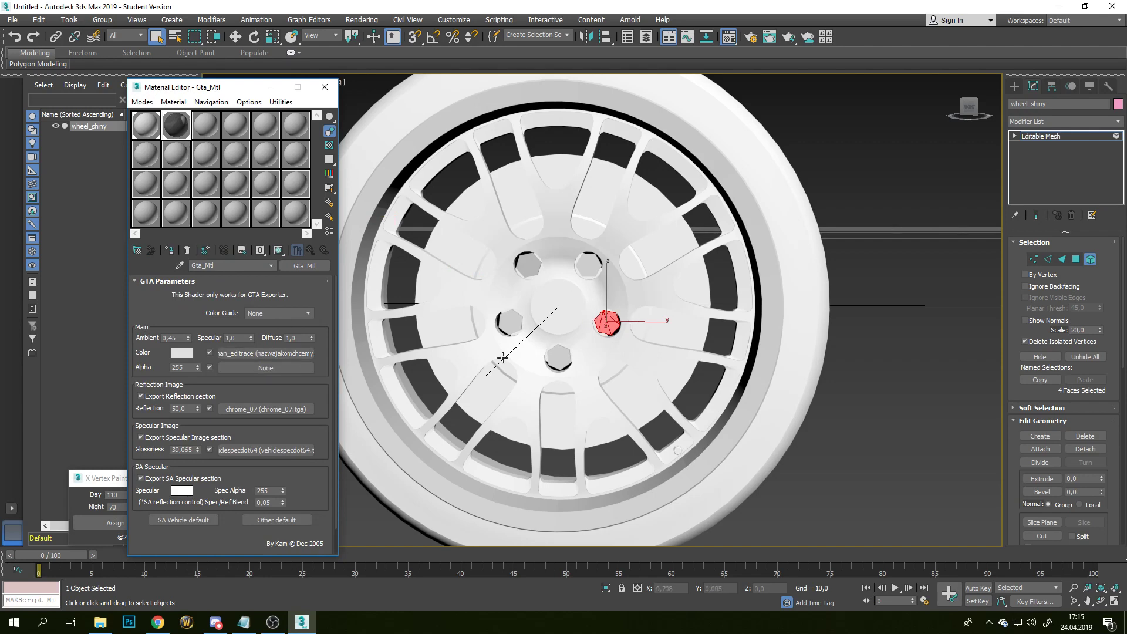
left_click(561, 356)
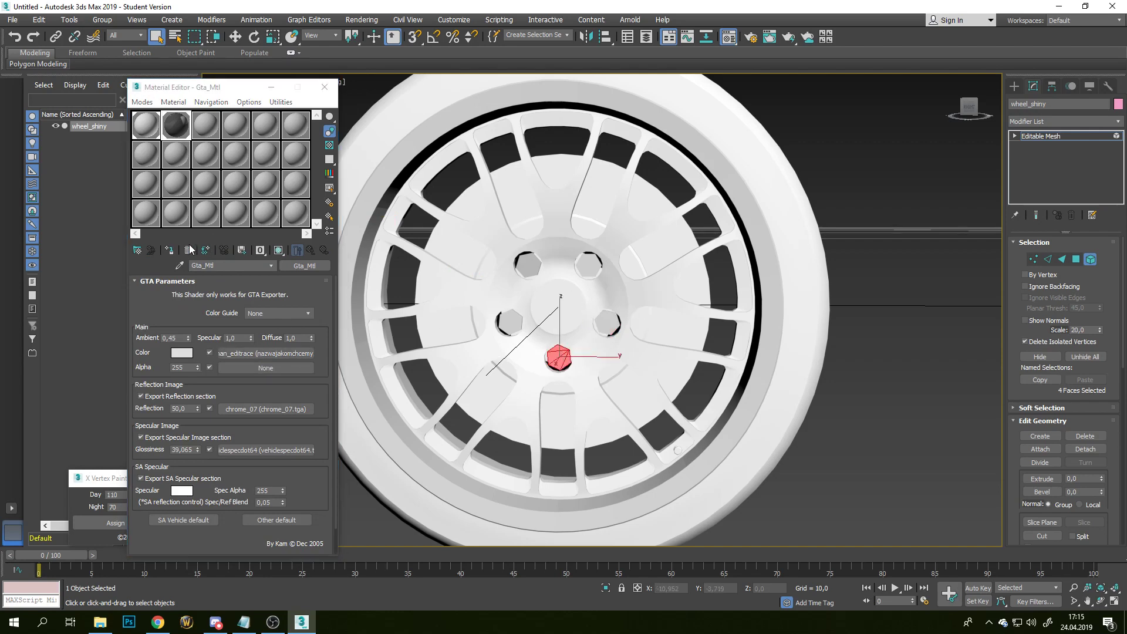
Step: Eyedrop the lug-hole material into slot 3 to confirm it carries the nazwajakomchcemy texture
left_click(206, 125)
left_click(180, 265)
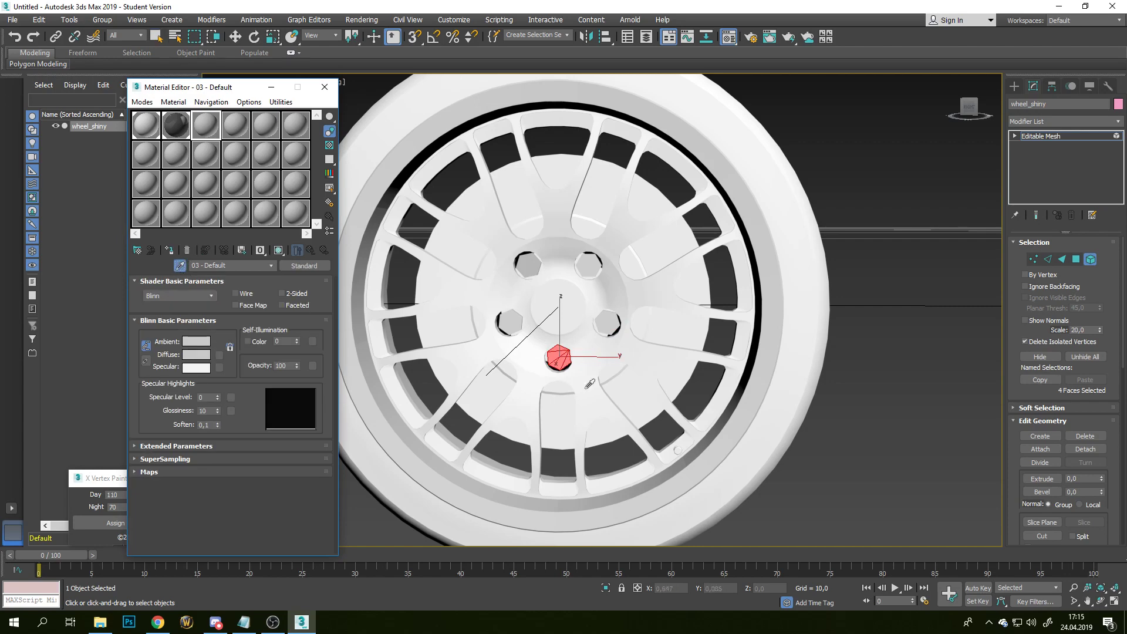
left_click(555, 359)
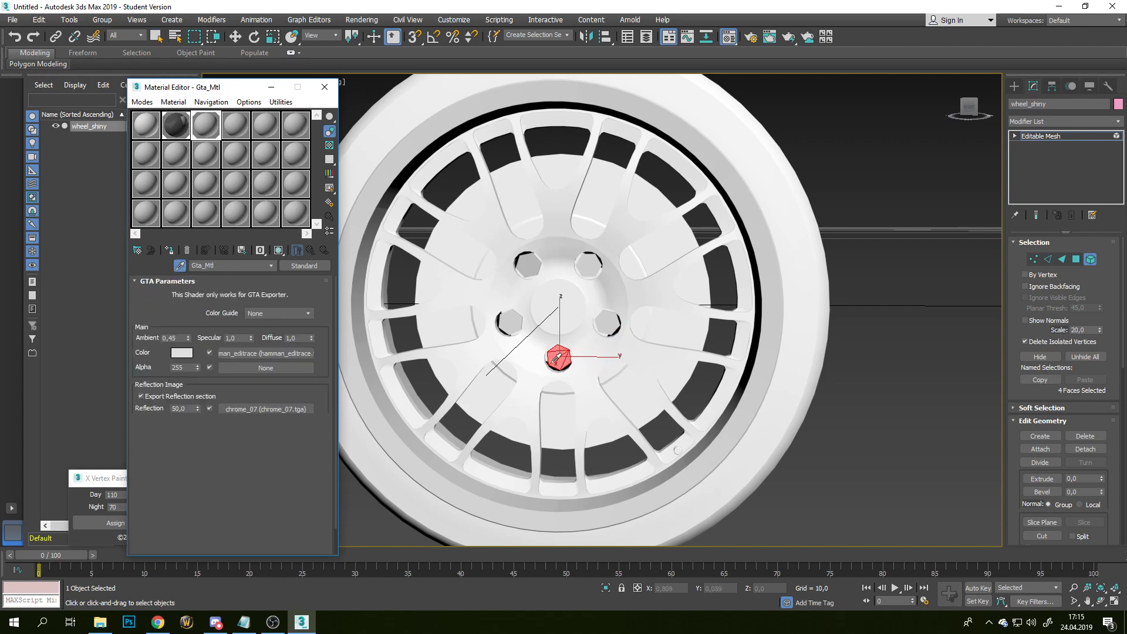
left_click(611, 329)
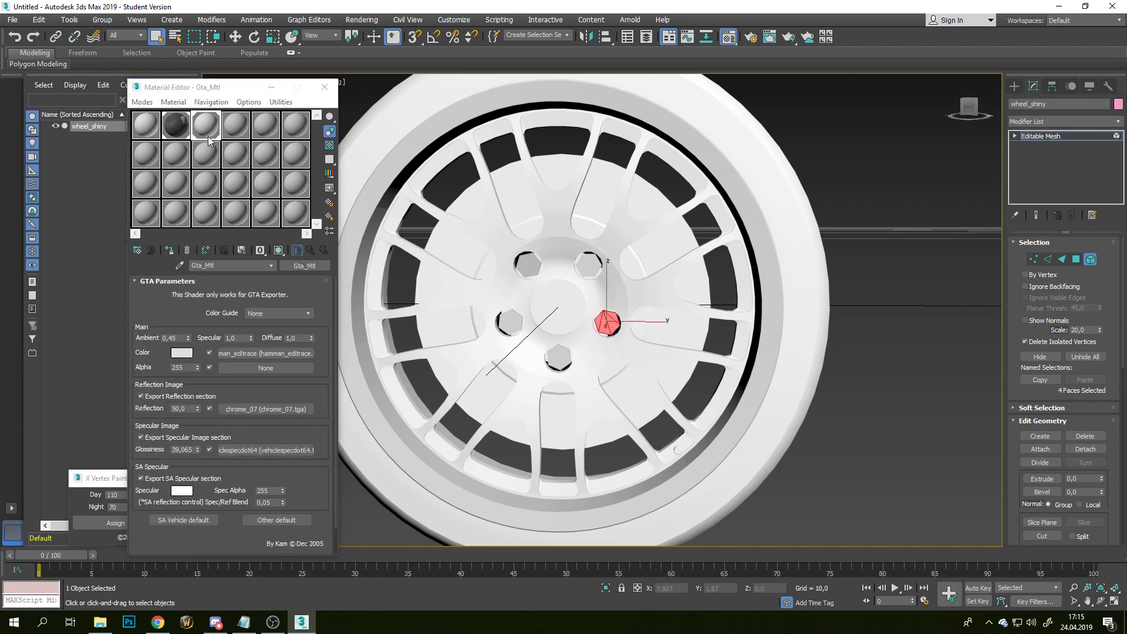
left_click(179, 268)
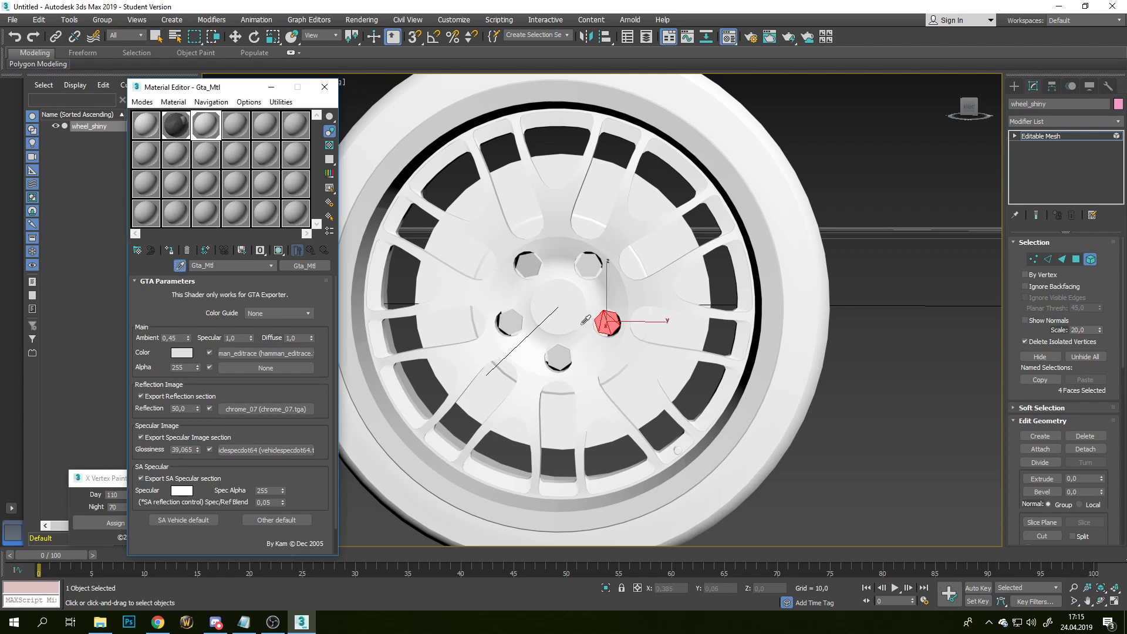
left_click(609, 321)
Step: Replace the Notepad note with 'jak widac mamy dwie ruzne teks…' about the two rim textures
left_click(243, 622)
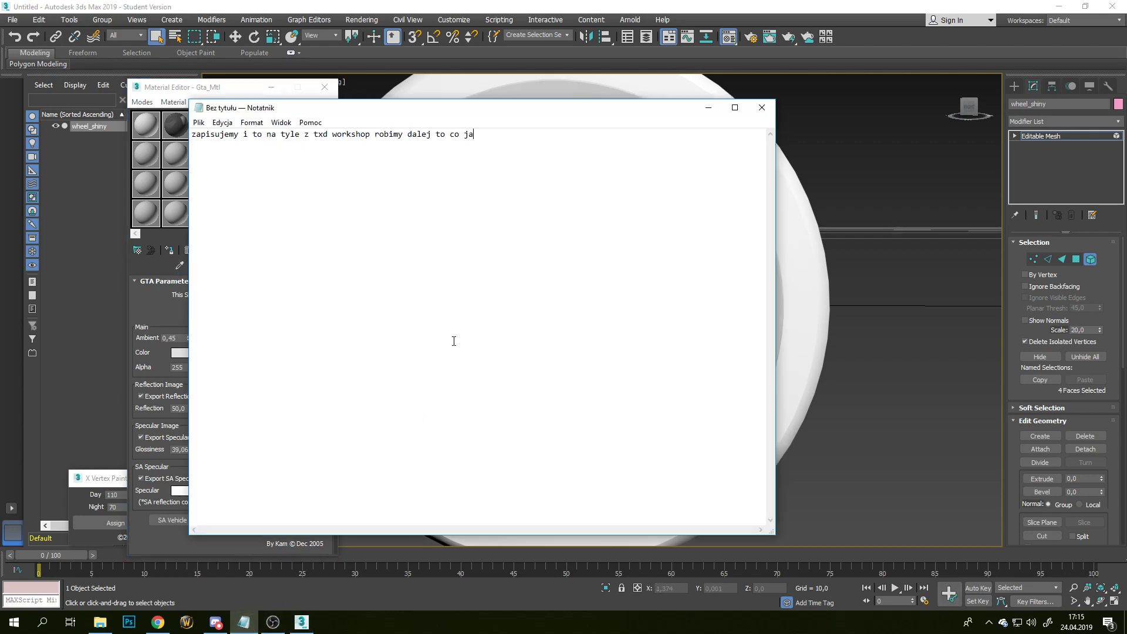
key("ctrl+a")
type("jak widac mamy")
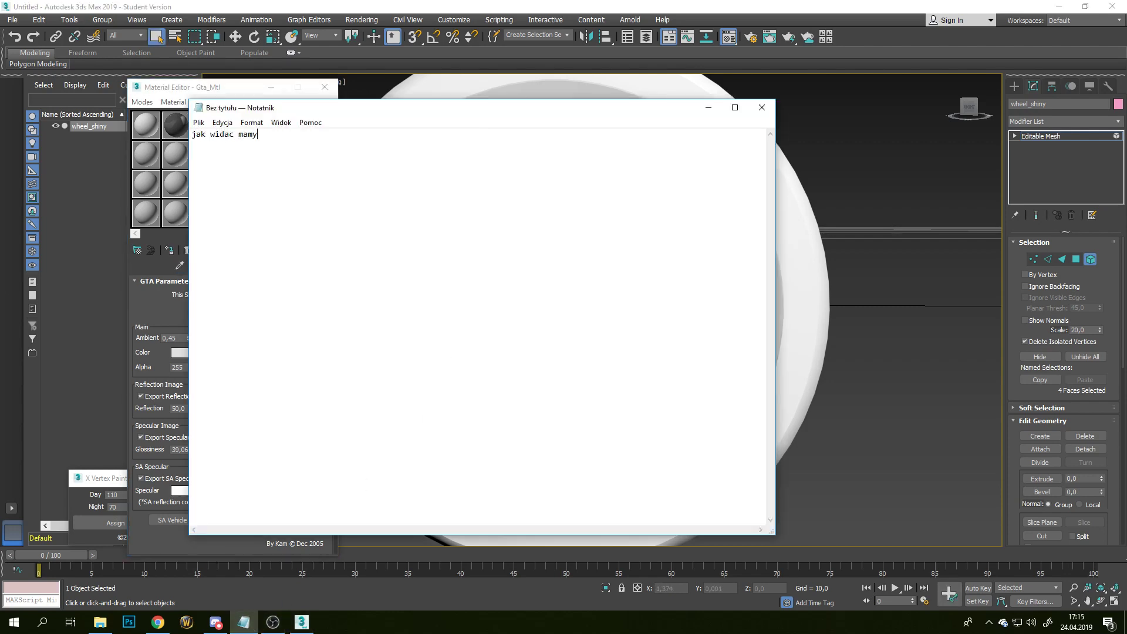
type(" dwie ruzne tekstury na srupki")
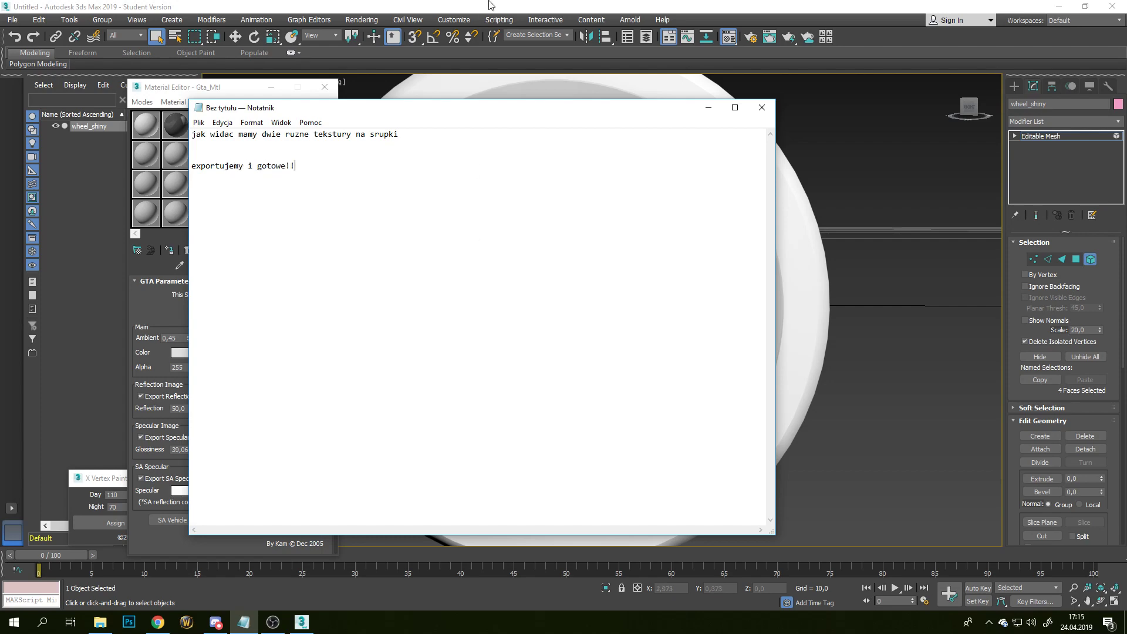
Step: Close the Material Editor and select the whole wheel_shiny mesh
left_click(546, 5)
left_click(324, 87)
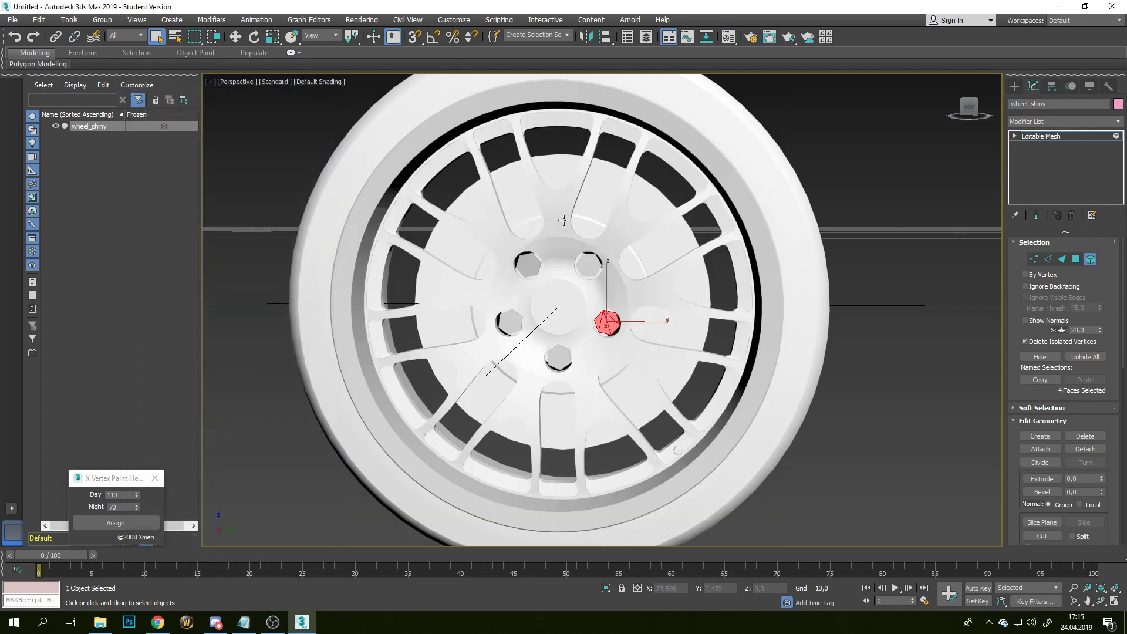
scroll(597, 231, "down", 5)
left_click(1013, 87)
left_click(818, 133)
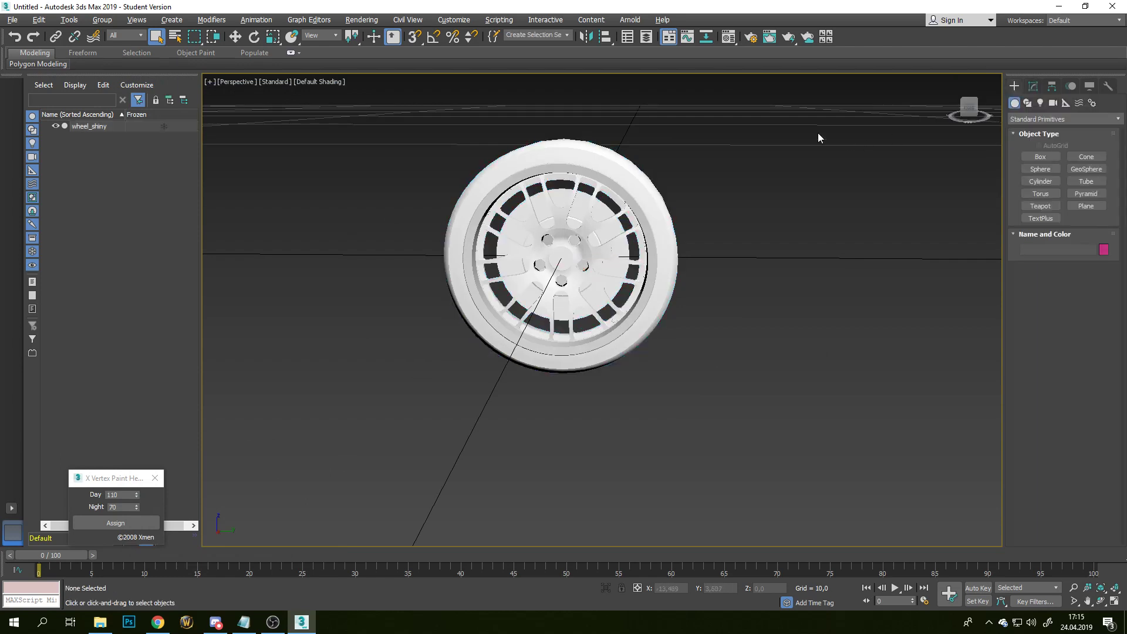
key("ctrl+a")
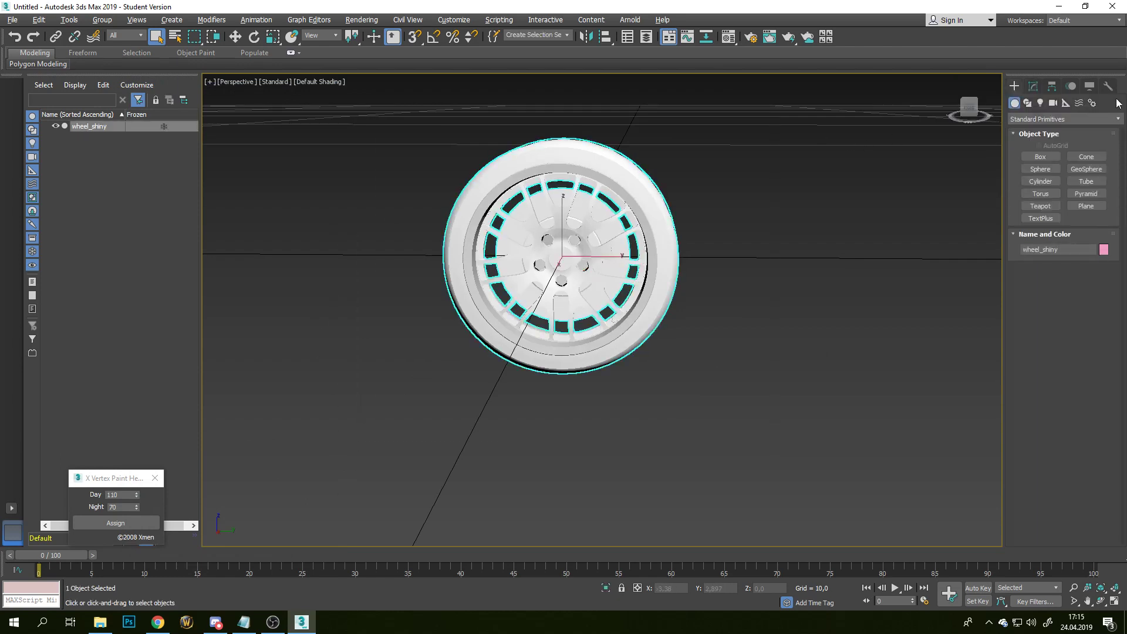
Step: Export the mesh with DFF IO over 11.dff, then start a new Notepad sign-off note
left_click(1108, 86)
left_click(1064, 295)
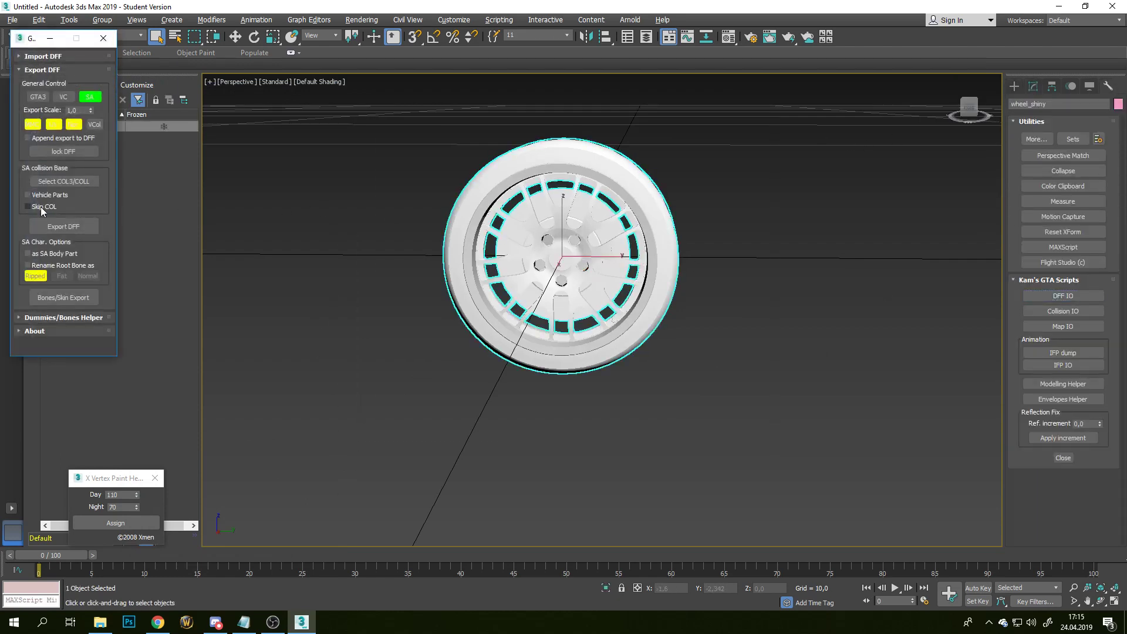
left_click(59, 226)
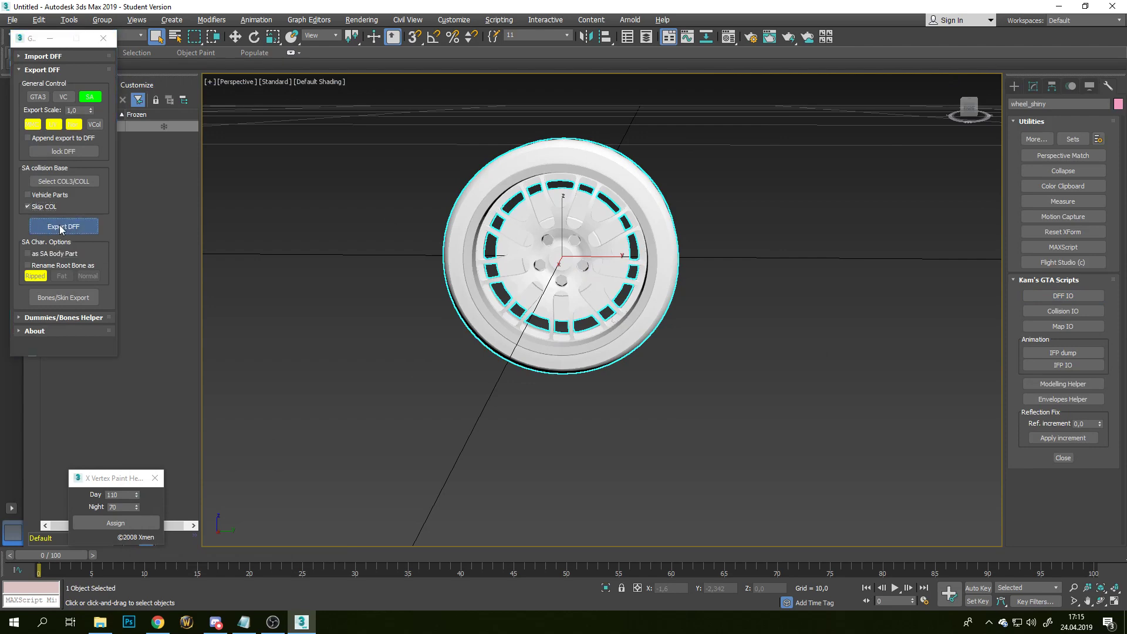
double_click(579, 249)
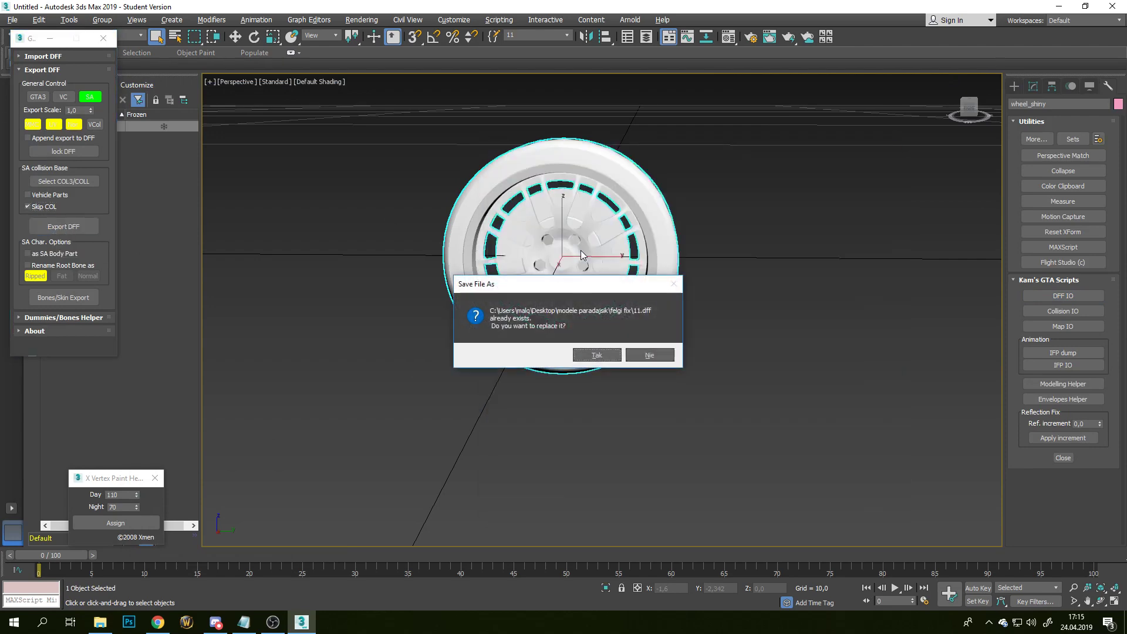
left_click(605, 354)
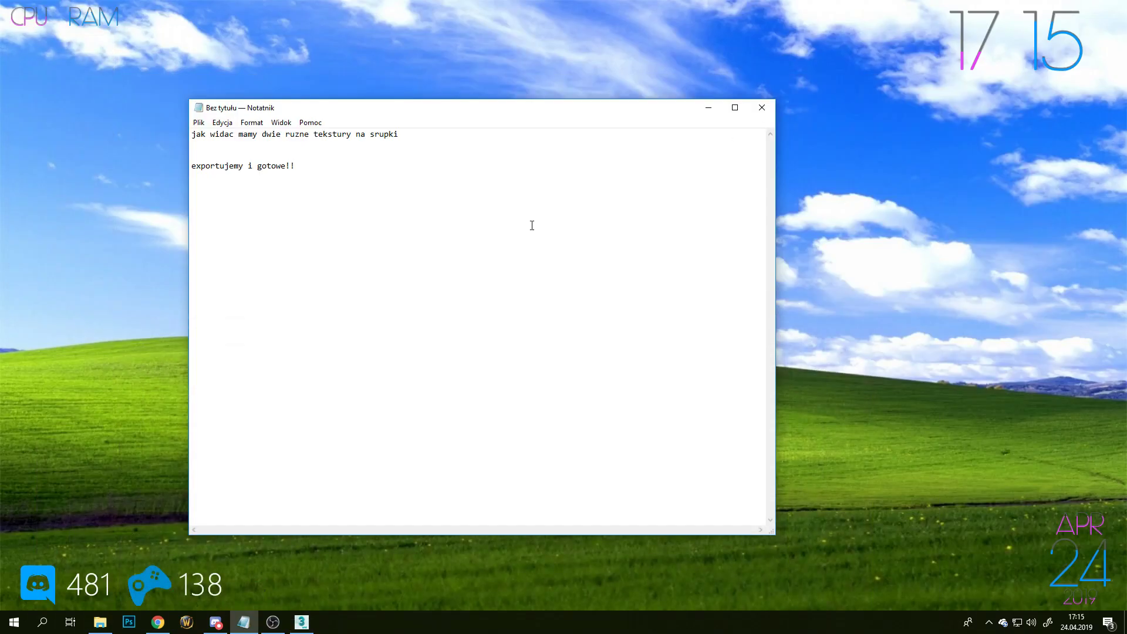
key("ctrl+a")
type("g")
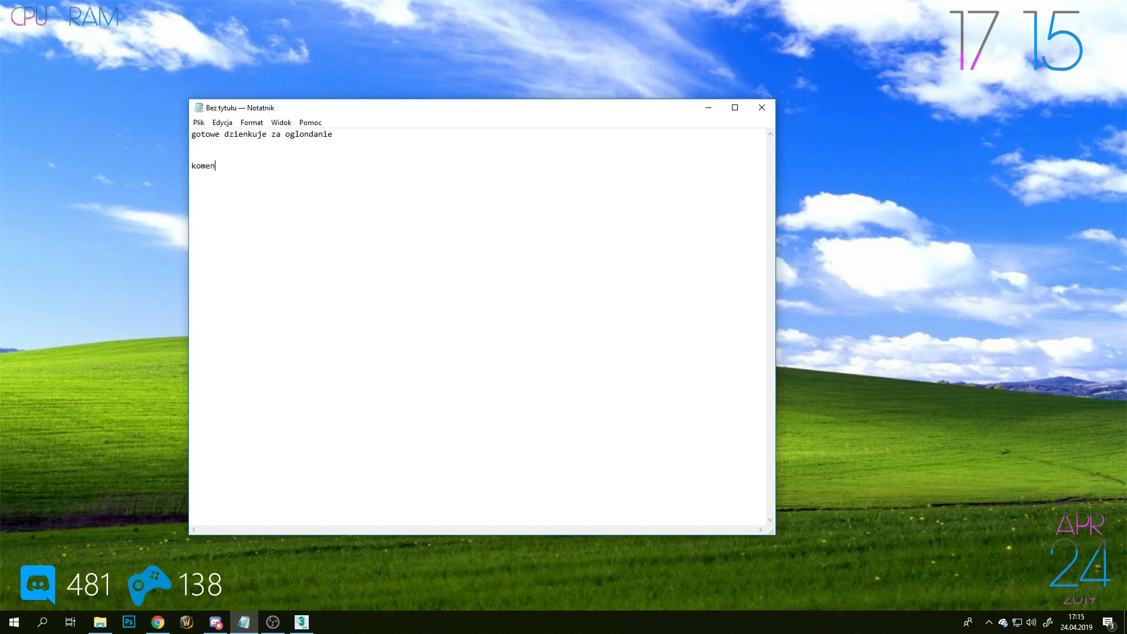
type("tujcie subskrybuj")
type("cie i zostawcie la")
type("pke w gure!!!")
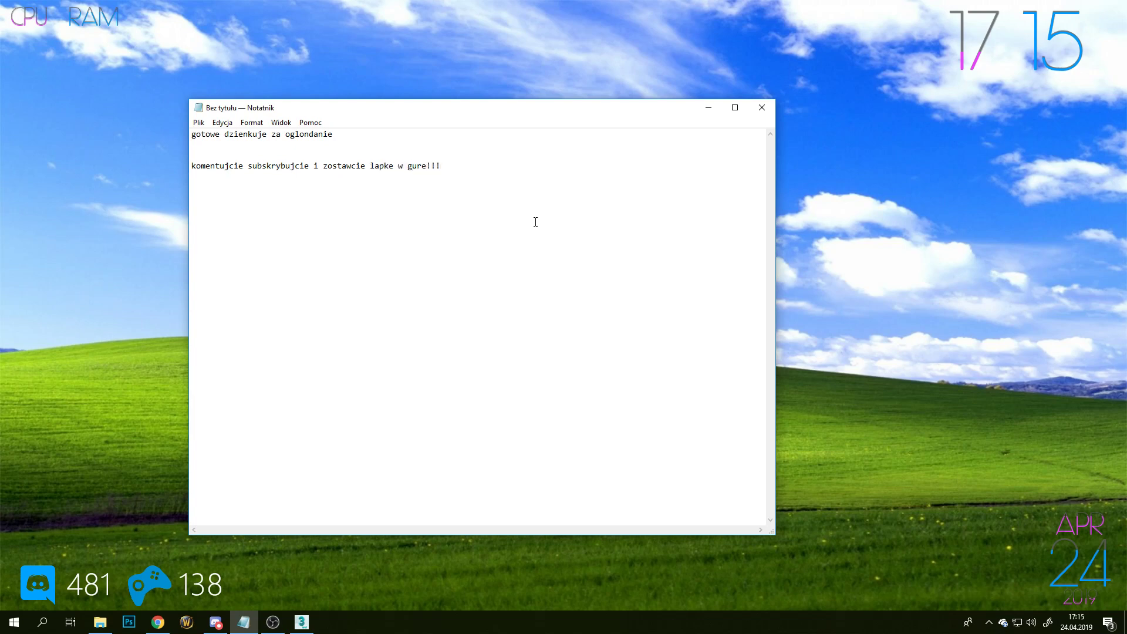
Step: Clear the sign-off note and begin the spryciarze.pl credit line 'poradnik stworzo…'
key("ctrl+a")
key("BackSpace")
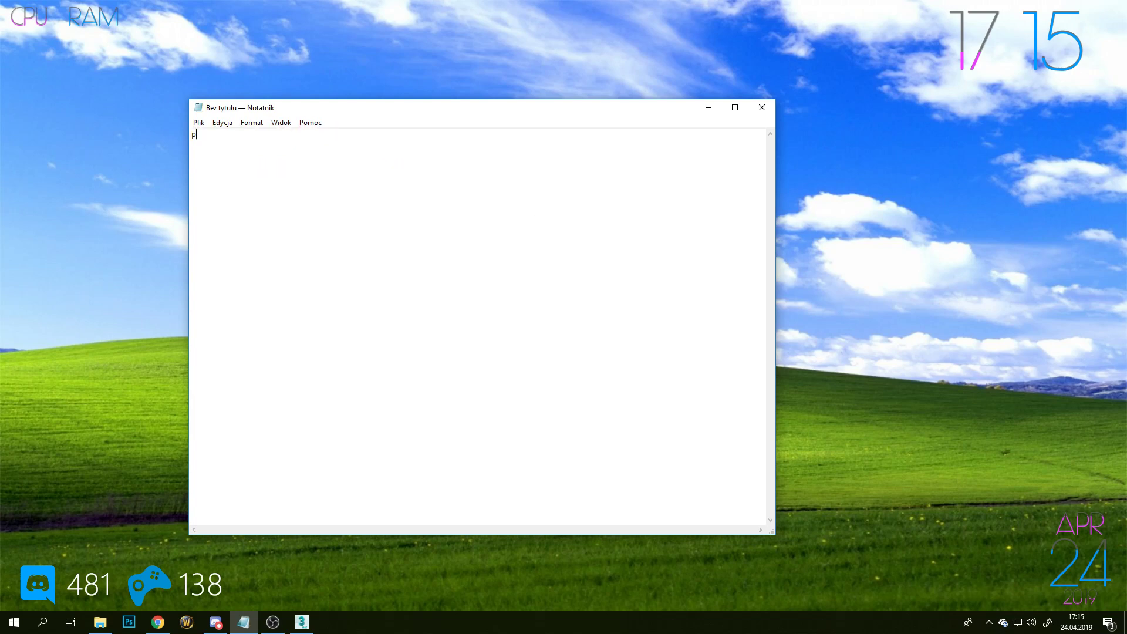
type("poradnik stworzony dla spryciarze.pl")
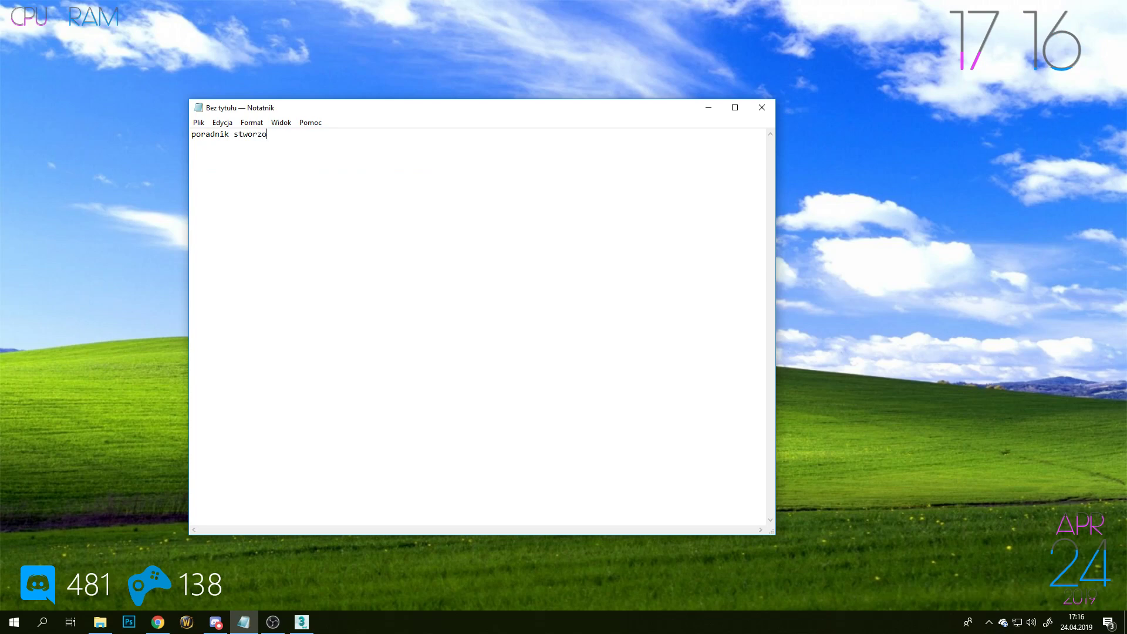